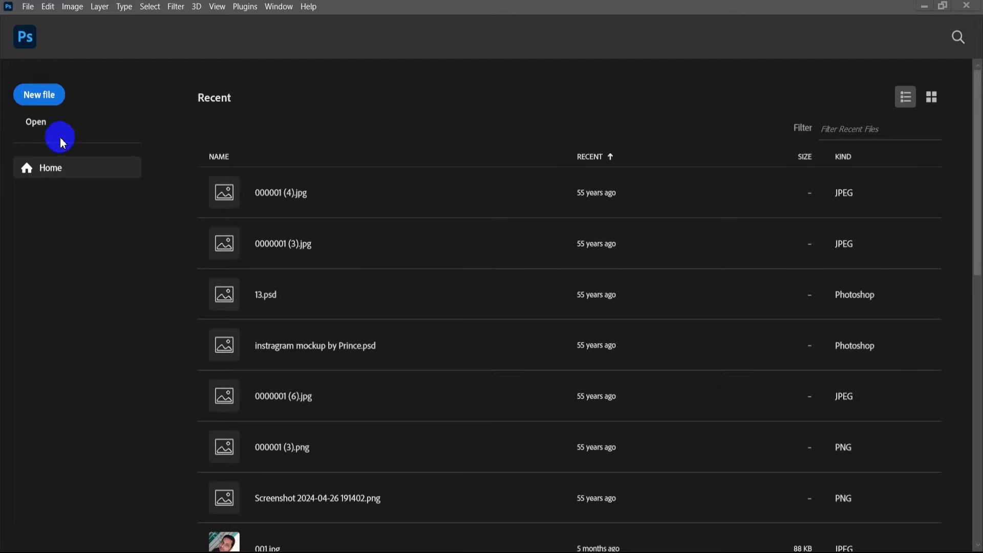
Open the photo of the woman in the black T-shirt and dock it as a tab.
{"action": "left_click", "coordinate": [40, 127]}
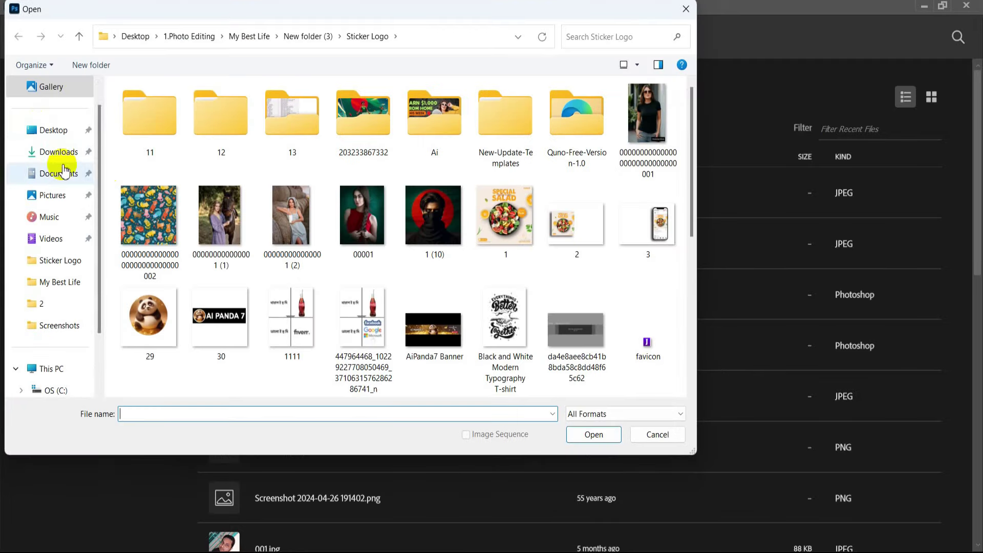
{"action": "left_click", "coordinate": [627, 174]}
{"action": "left_click", "coordinate": [594, 435]}
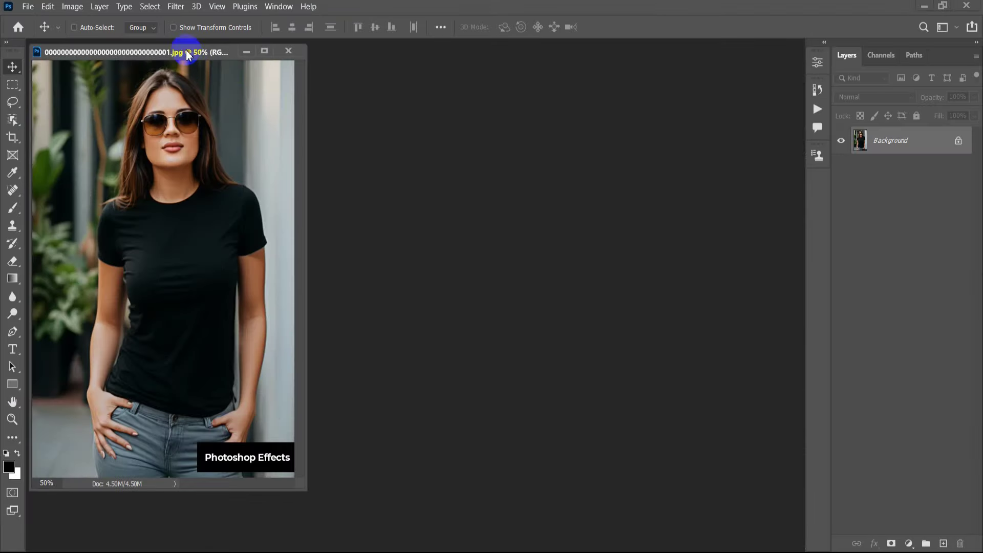
{"action": "left_click_drag", "start_coordinate": [186, 50], "coordinate": [314, 42]}
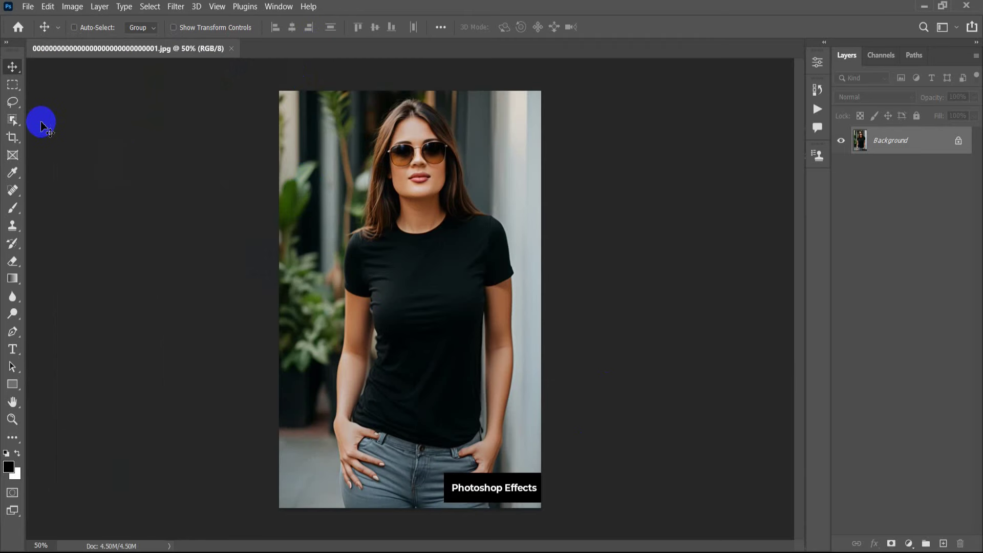
Choose the Object Selection Tool and set its Mode to Lasso.
{"action": "left_click", "coordinate": [14, 119]}
{"action": "right_click", "coordinate": [14, 119]}
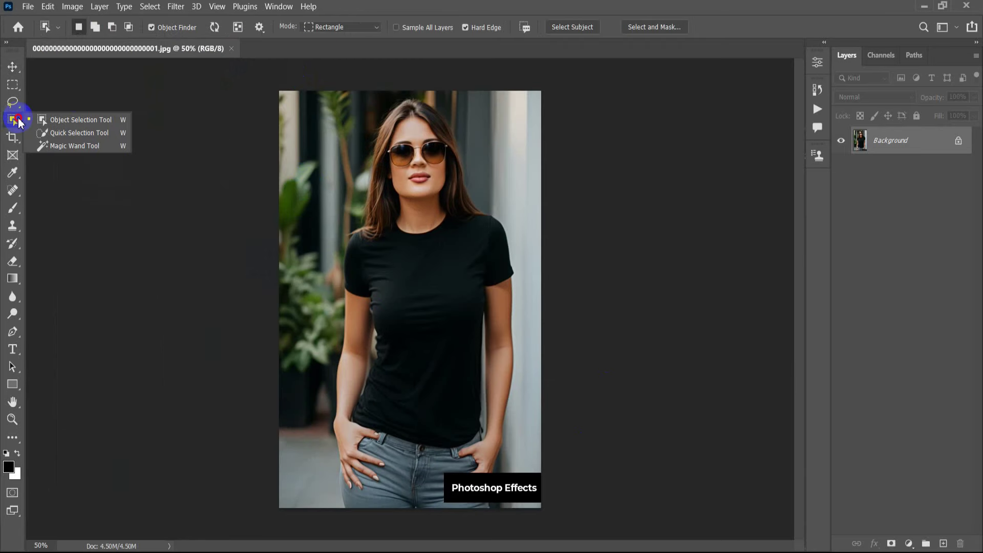
{"action": "left_click", "coordinate": [91, 120]}
{"action": "left_click", "coordinate": [354, 27]}
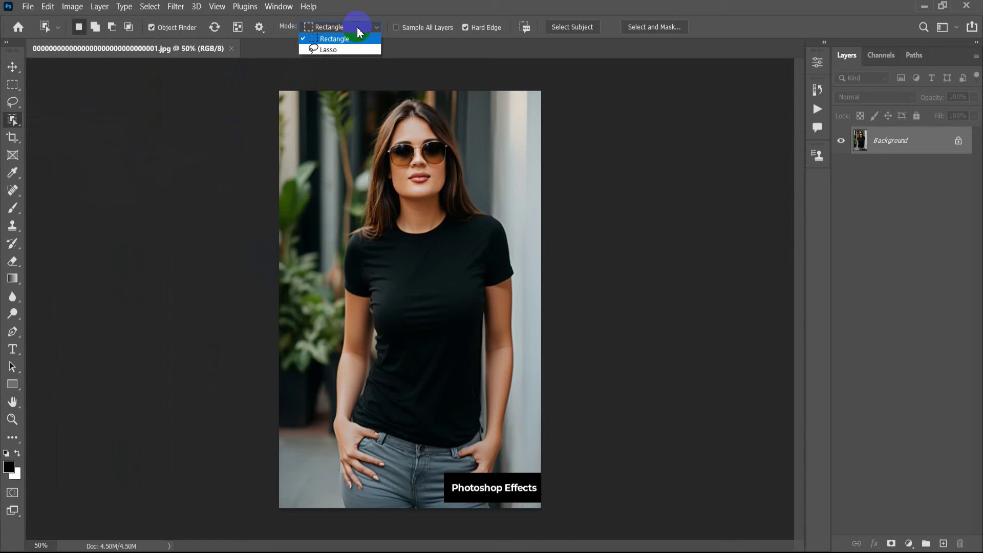
{"action": "left_click", "coordinate": [331, 52]}
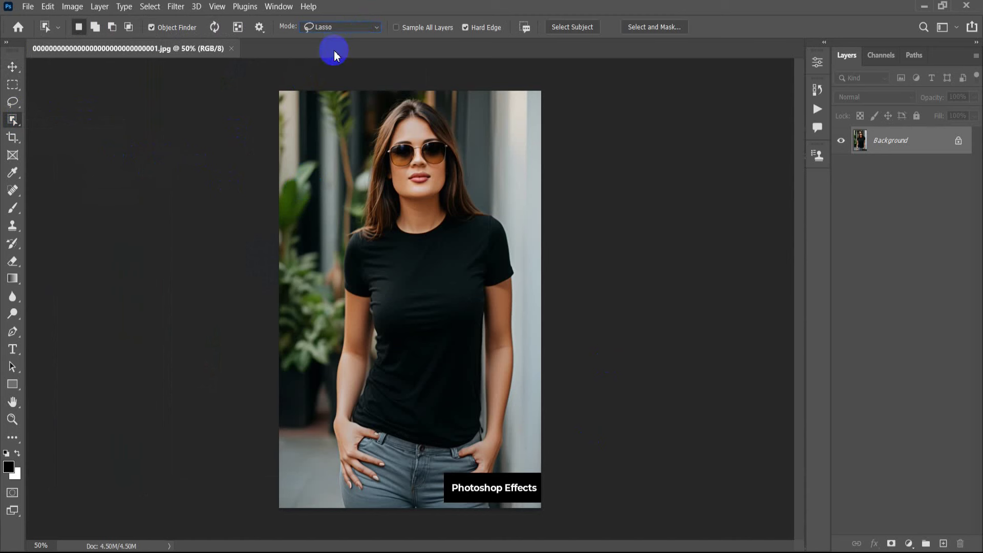
Trace around the T-shirt from shoulder, sleeve, side and hem back to the neckline.
{"action": "mouse_move", "coordinate": [386, 225]}
{"action": "left_mouse_down"}
{"action": "mouse_move", "coordinate": [396, 222]}
{"action": "mouse_move", "coordinate": [344, 248]}
{"action": "left_mouse_up"}
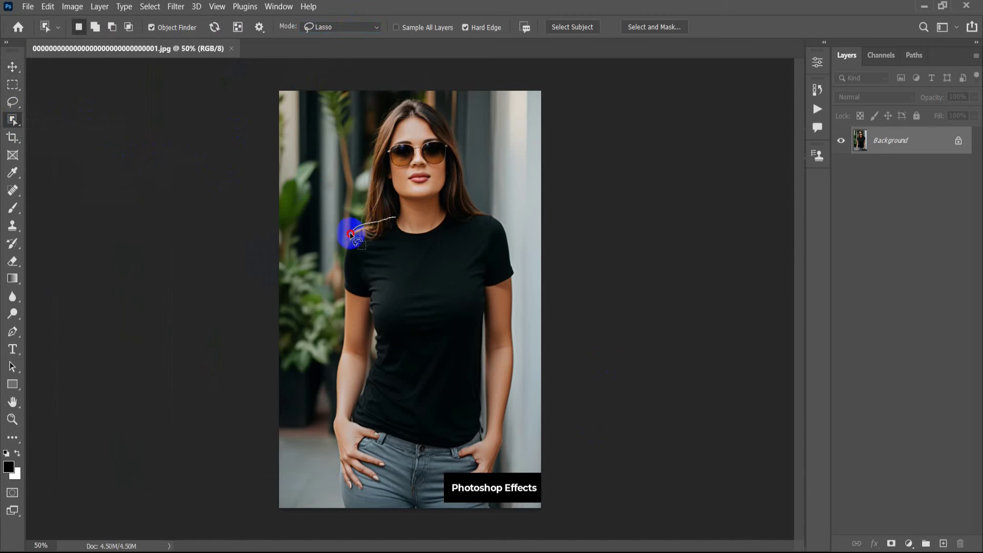
{"action": "mouse_move", "coordinate": [344, 249]}
{"action": "left_mouse_down"}
{"action": "mouse_move", "coordinate": [340, 285]}
{"action": "mouse_move", "coordinate": [370, 308]}
{"action": "mouse_move", "coordinate": [375, 335]}
{"action": "left_mouse_up"}
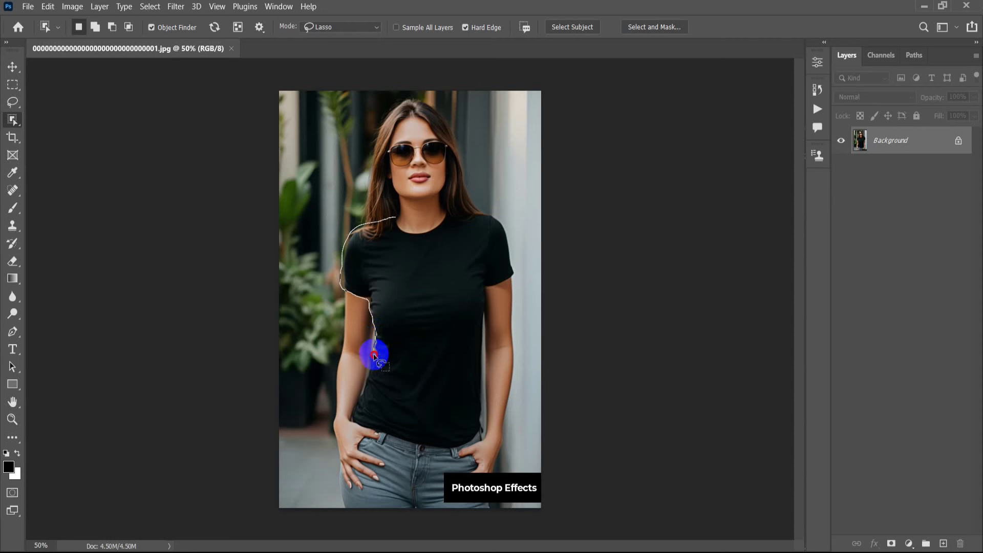
{"action": "left_click_drag", "start_coordinate": [372, 361], "coordinate": [355, 412]}
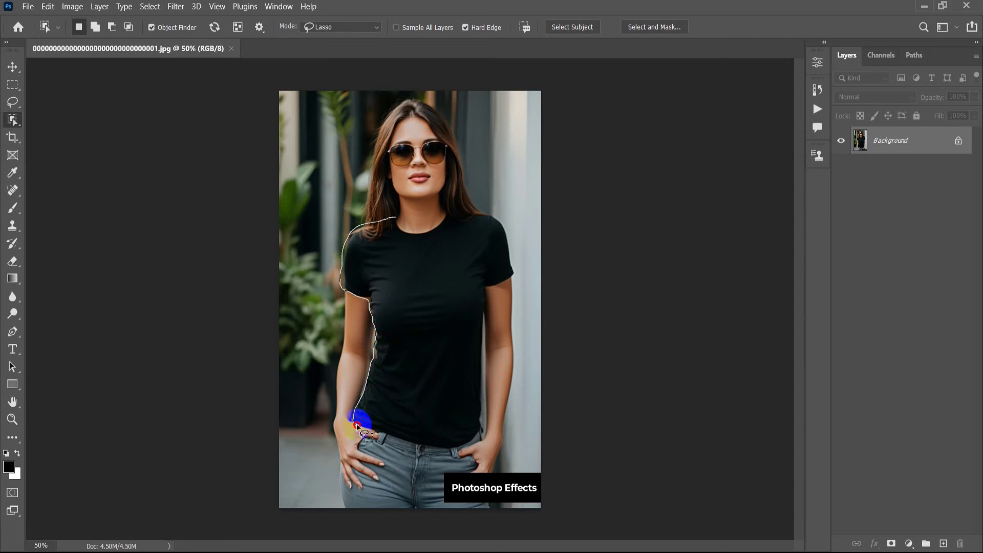
{"action": "mouse_move", "coordinate": [384, 436]}
{"action": "left_mouse_down"}
{"action": "mouse_move", "coordinate": [441, 450]}
{"action": "mouse_move", "coordinate": [481, 427]}
{"action": "mouse_move", "coordinate": [486, 290]}
{"action": "mouse_move", "coordinate": [513, 274]}
{"action": "mouse_move", "coordinate": [504, 222]}
{"action": "mouse_move", "coordinate": [453, 211]}
{"action": "mouse_move", "coordinate": [417, 236]}
{"action": "left_mouse_up"}
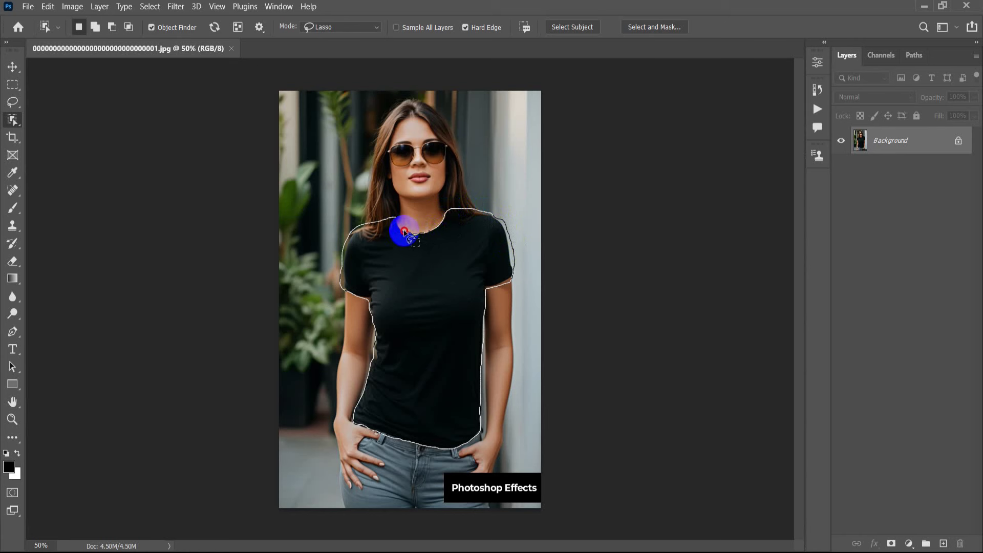
{"action": "left_click_drag", "start_coordinate": [397, 226], "coordinate": [395, 220]}
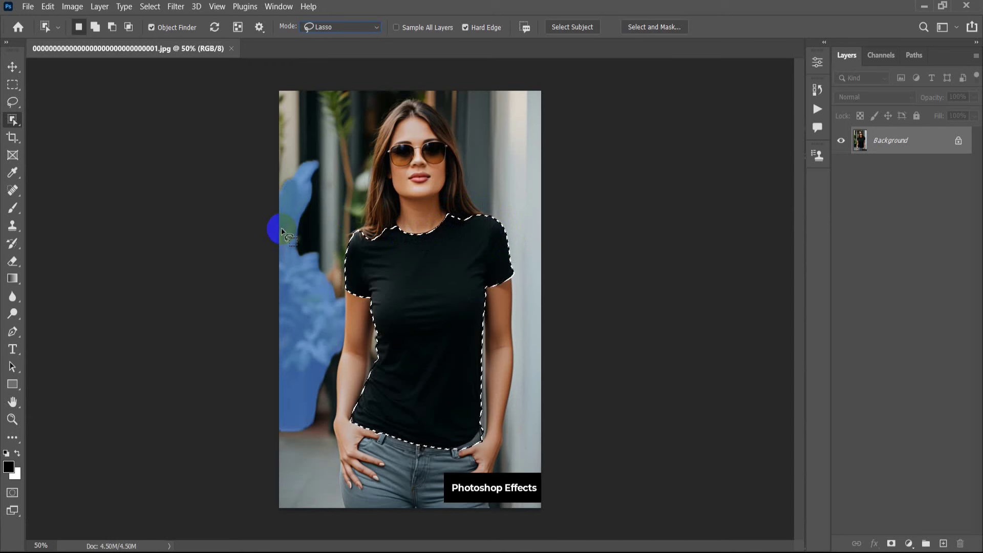
Subtract the extra area near the neckline and shoulder with the Lasso Tool.
{"action": "left_click", "coordinate": [12, 66]}
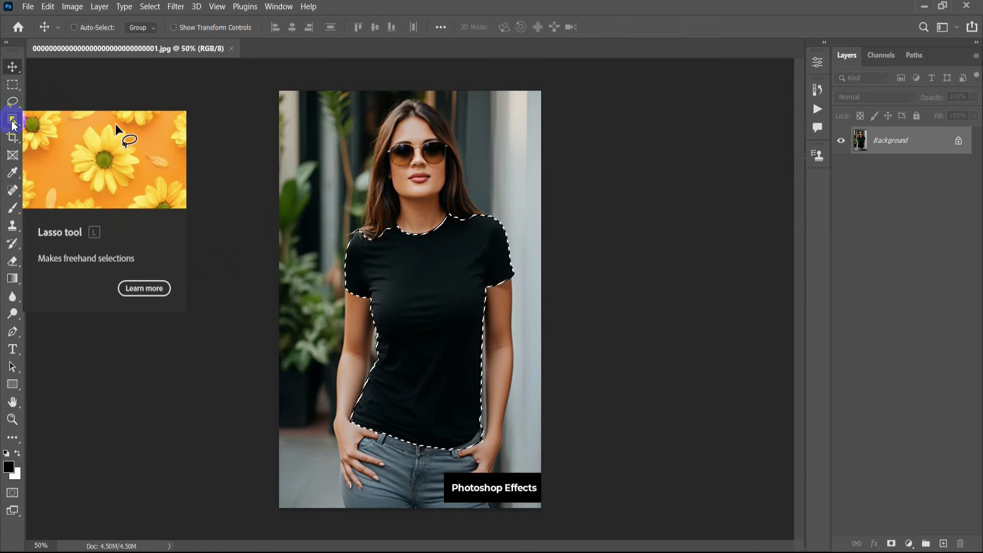
{"action": "left_click", "coordinate": [15, 104]}
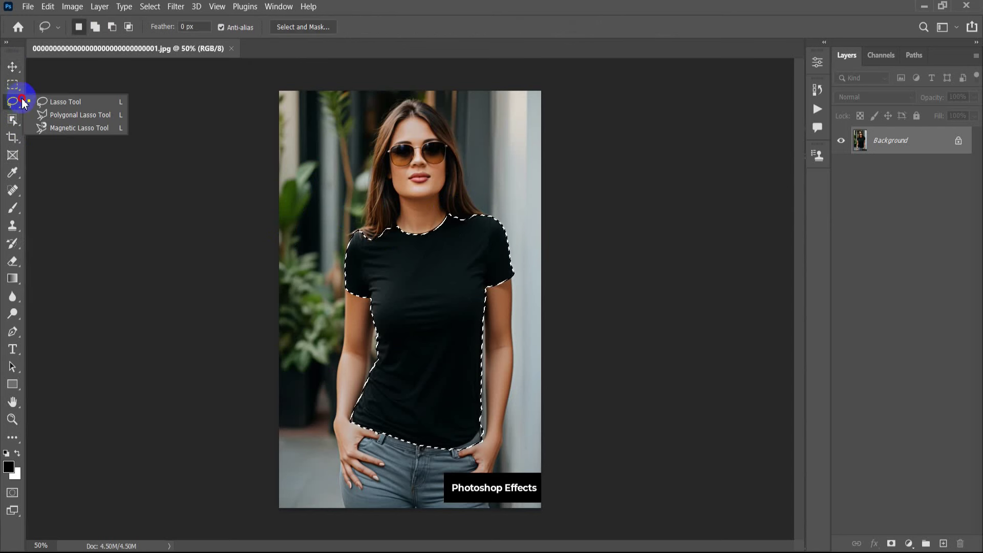
{"action": "left_click", "coordinate": [42, 101]}
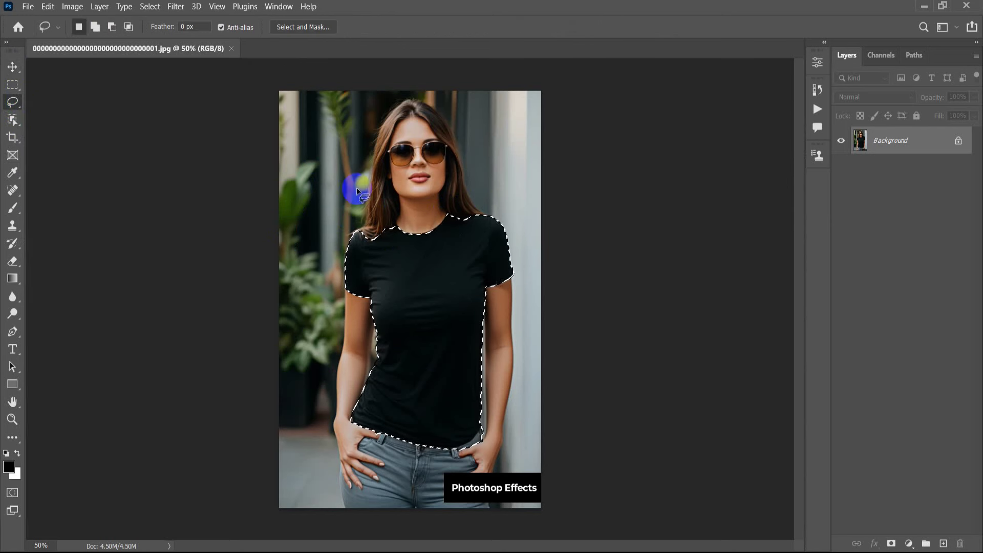
{"action": "left_click_drag", "start_coordinate": [433, 209], "coordinate": [450, 223]}
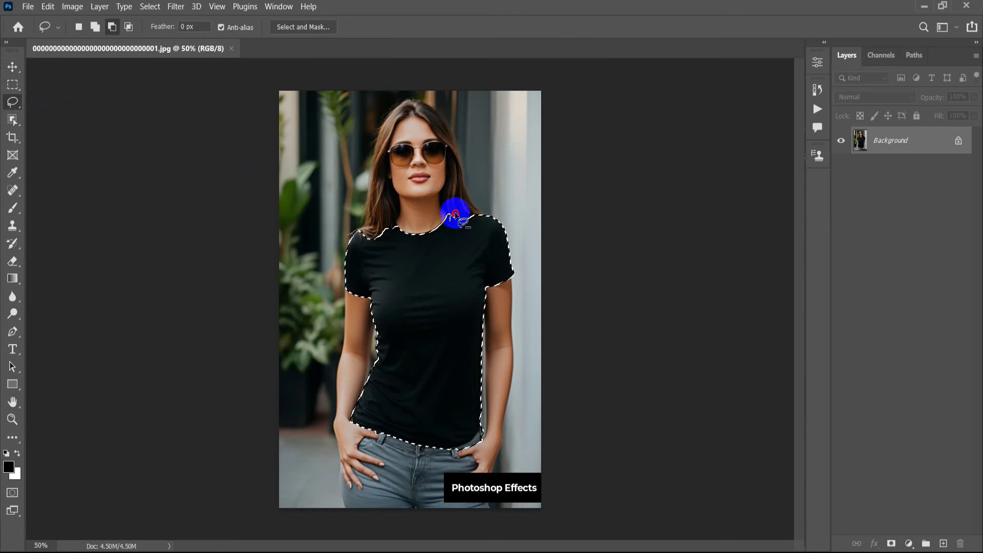
{"action": "left_click_drag", "start_coordinate": [471, 220], "coordinate": [415, 234]}
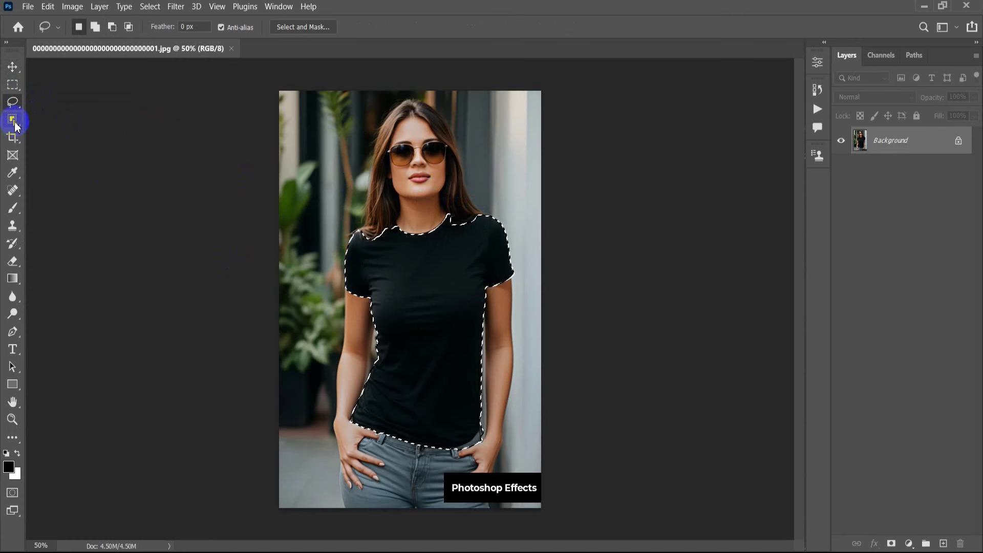
Trim the collar edge and right shoulder with the Quick Selection Tool in Subtract mode.
{"action": "left_click", "coordinate": [14, 122]}
{"action": "left_click", "coordinate": [69, 133]}
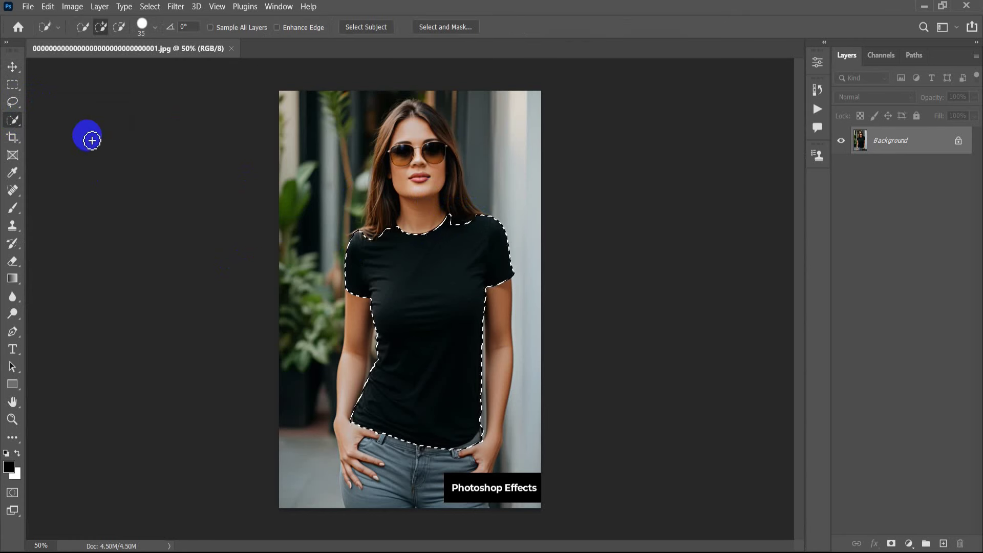
{"action": "left_click_drag", "start_coordinate": [463, 249], "coordinate": [471, 235]}
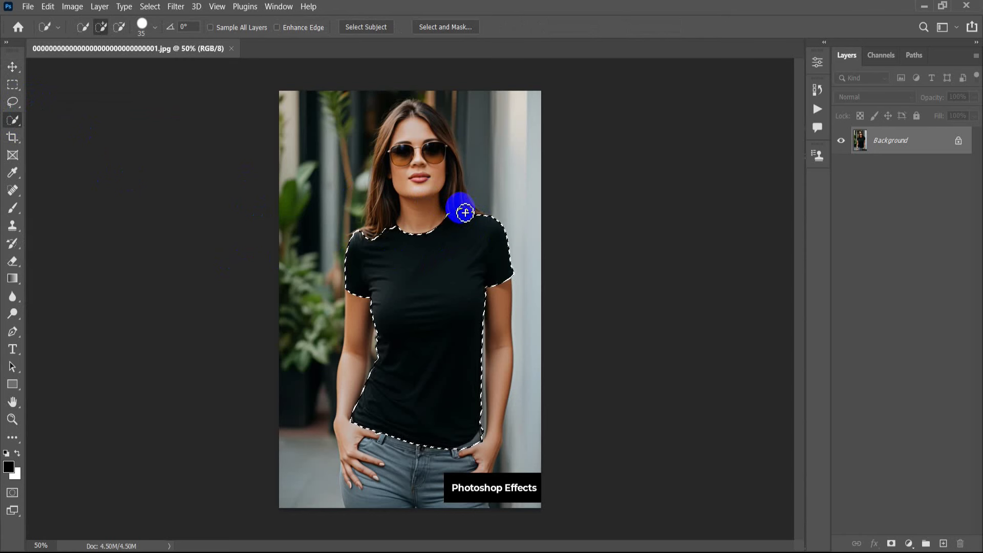
{"action": "left_click_drag", "start_coordinate": [470, 200], "coordinate": [470, 214]}
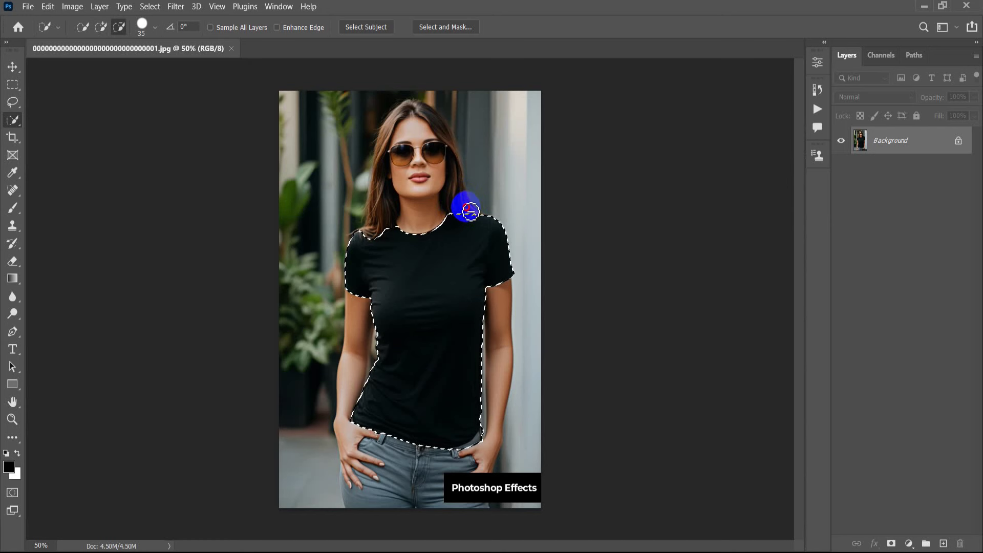
{"action": "left_click", "coordinate": [12, 67]}
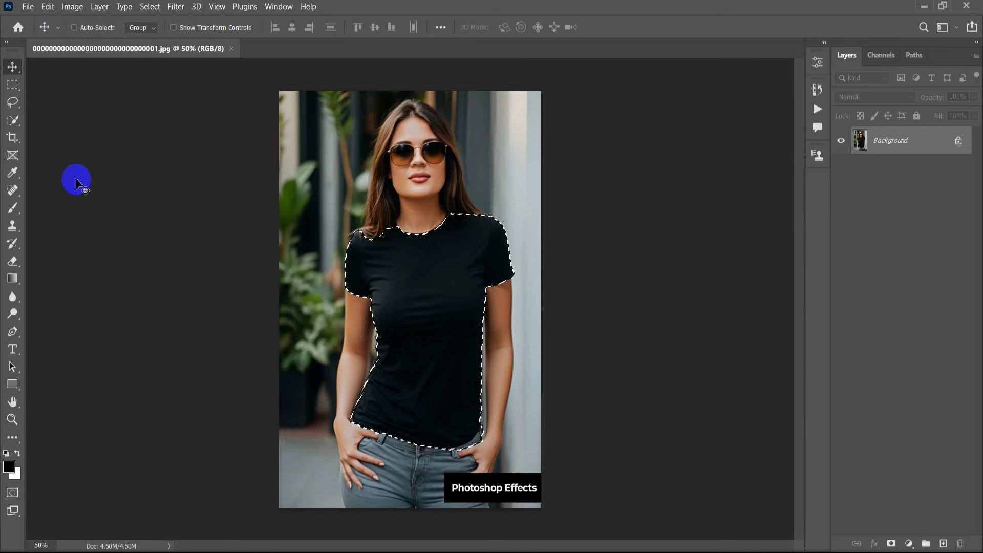
Copy the shirt to Layer 1, check it against the Background, and convert it to a smart object.
{"action": "key", "text": "ctrl+j"}
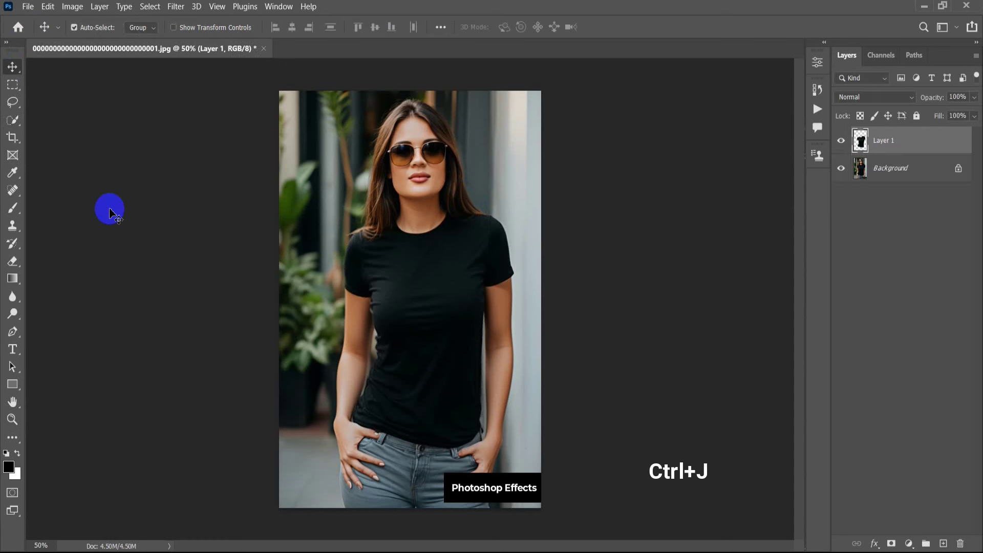
{"action": "left_click", "coordinate": [841, 168]}
{"action": "left_click", "coordinate": [842, 169]}
{"action": "left_click", "coordinate": [841, 169]}
{"action": "left_click", "coordinate": [842, 169]}
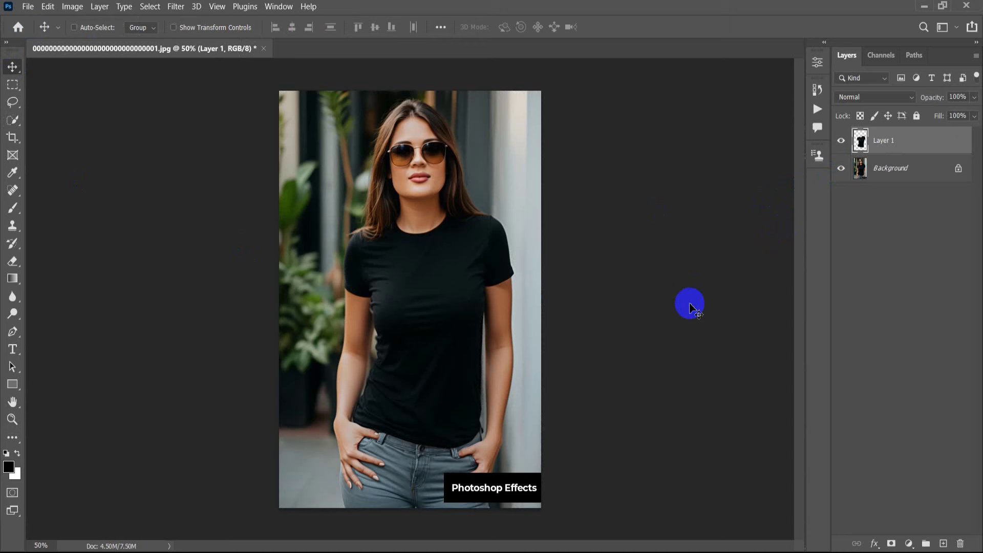
{"action": "right_click", "coordinate": [918, 150]}
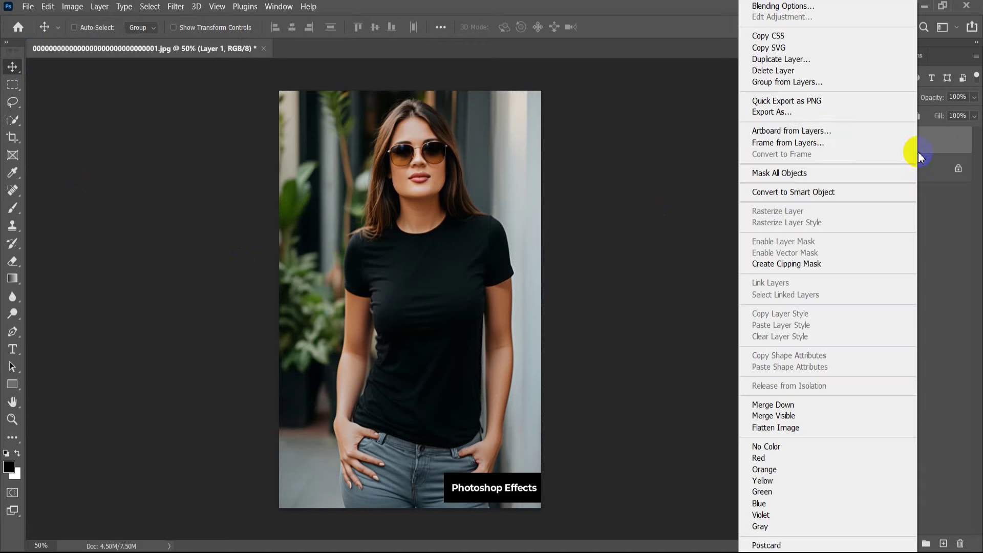
{"action": "left_click", "coordinate": [842, 192]}
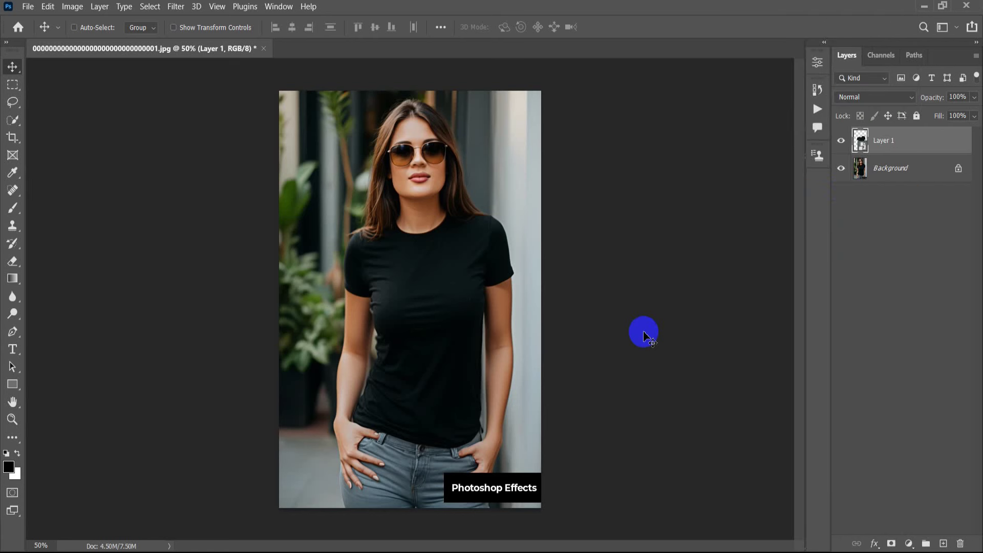
Apply a Levels smart filter to the shirt layer with the white input at 143.
{"action": "left_click", "coordinate": [72, 6]}
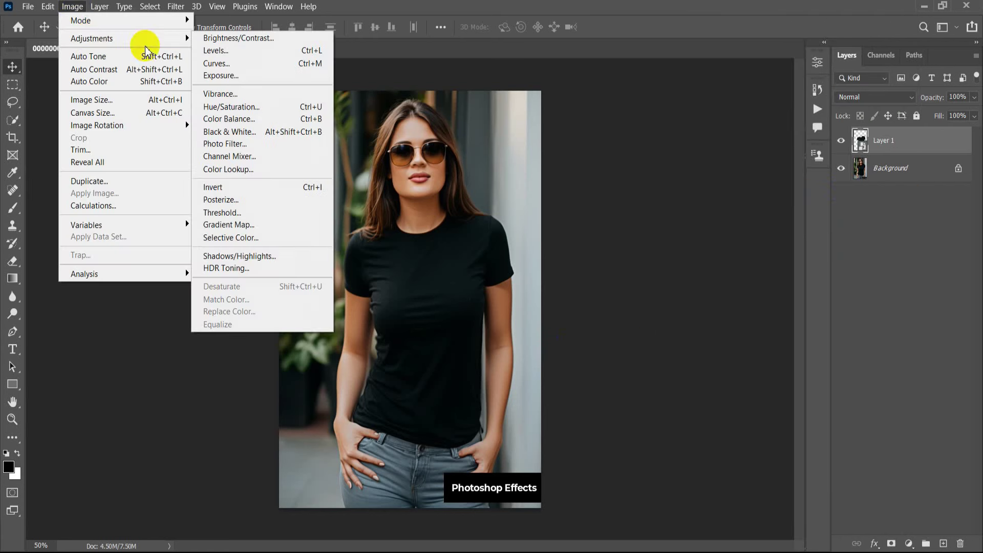
{"action": "mouse_move", "coordinate": [91, 39]}
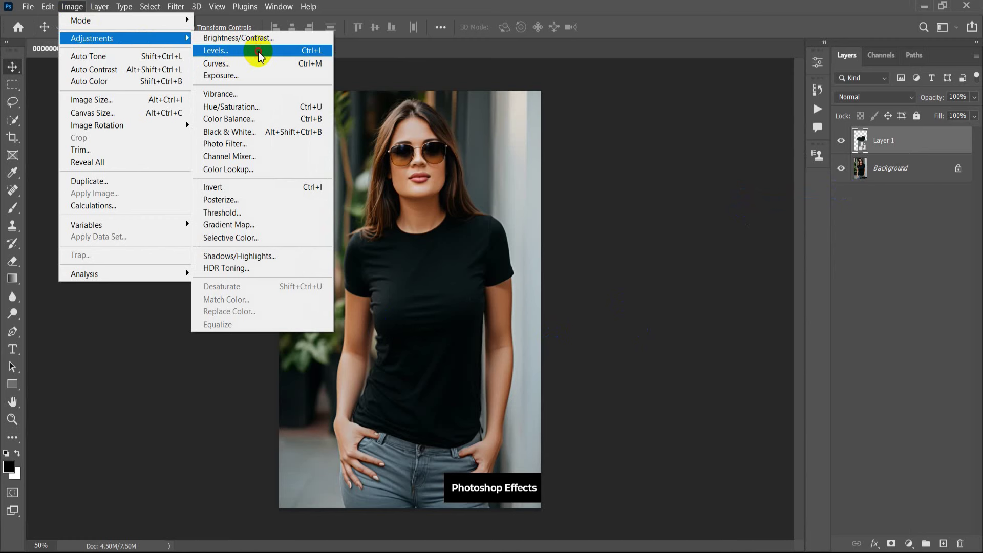
{"action": "left_click", "coordinate": [259, 51]}
{"action": "left_click_drag", "start_coordinate": [501, 92], "coordinate": [763, 131]}
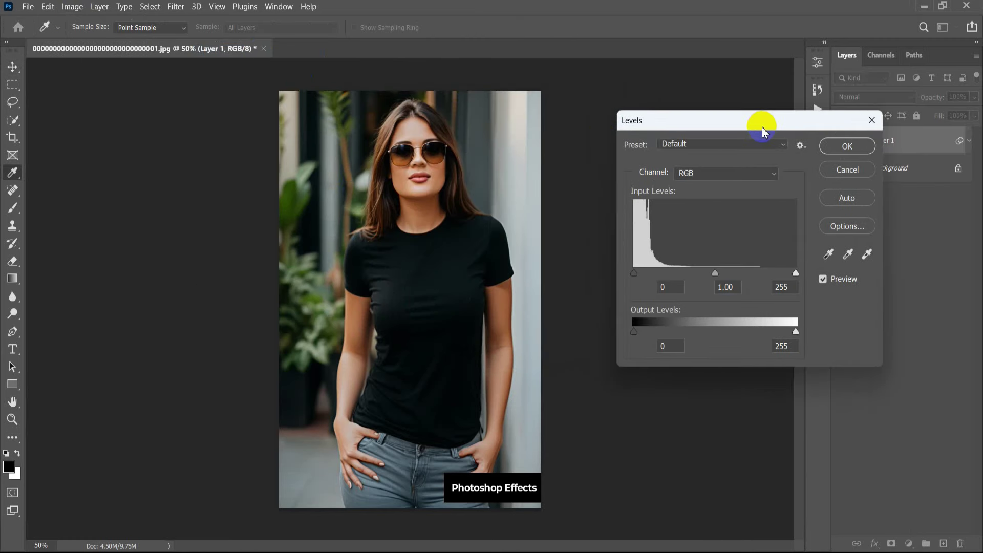
{"action": "left_click_drag", "start_coordinate": [796, 275], "coordinate": [726, 277]}
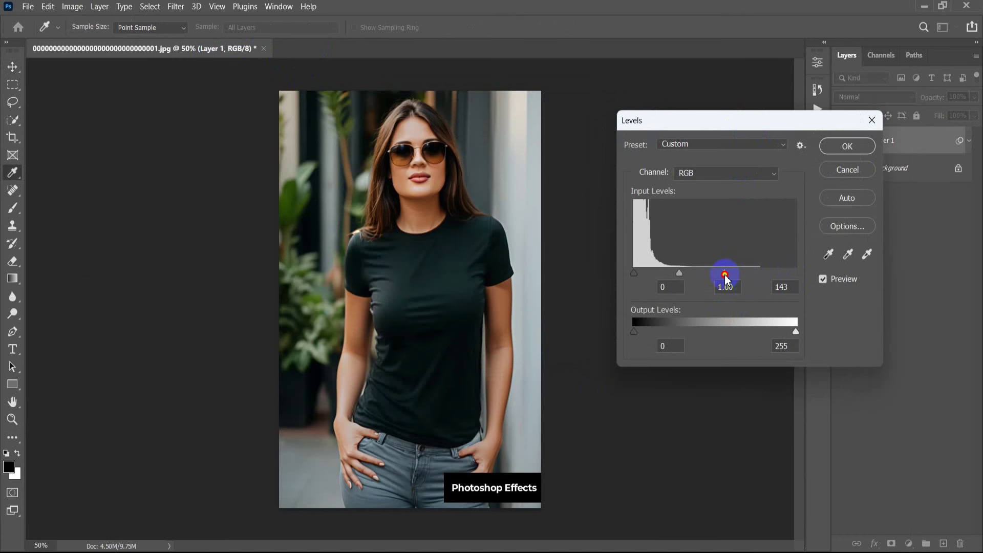
{"action": "left_click", "coordinate": [849, 151]}
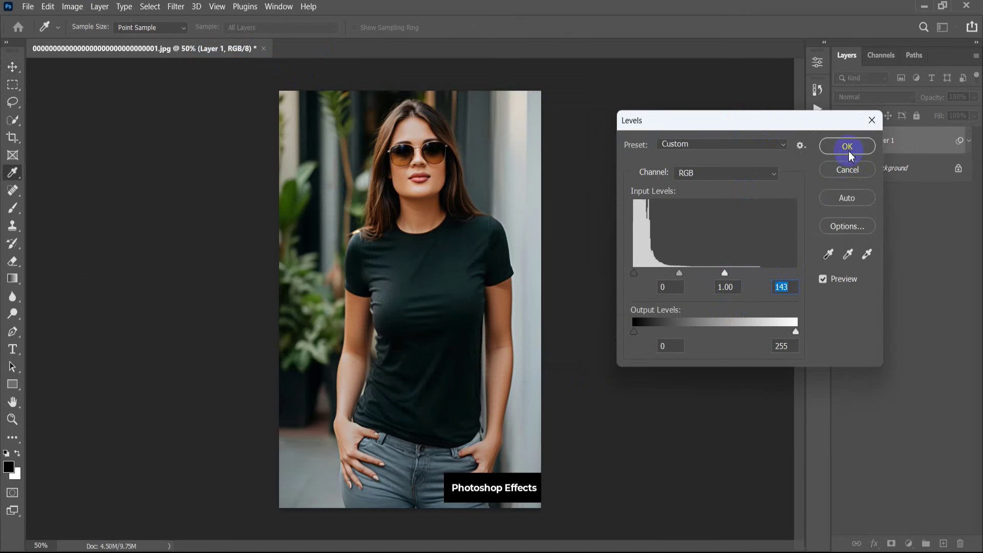
{"action": "left_click", "coordinate": [847, 147]}
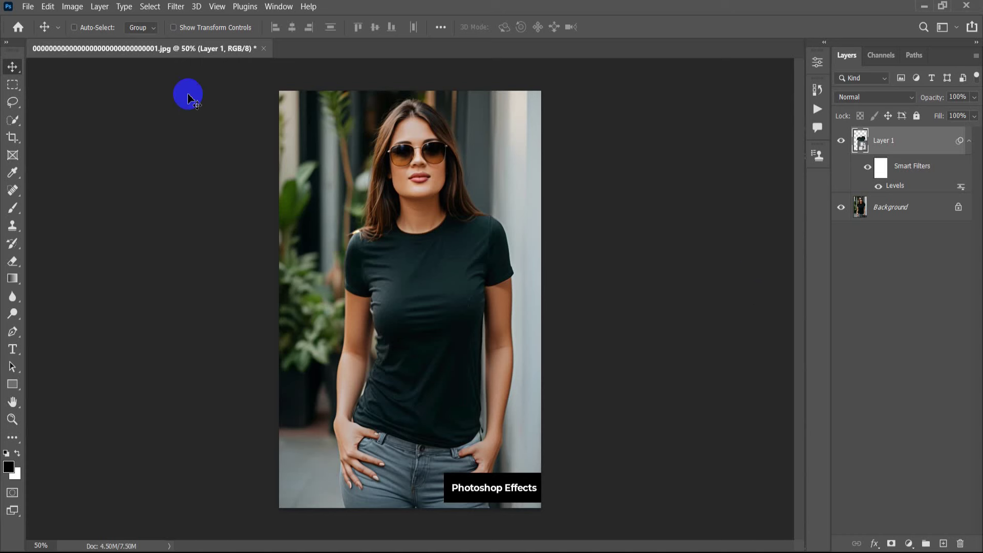
{"action": "left_click", "coordinate": [176, 6]}
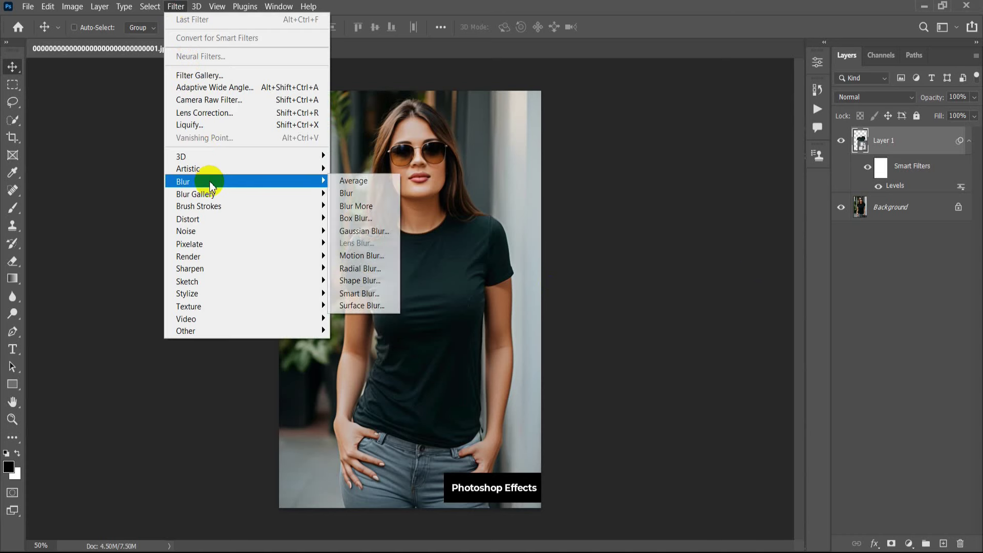
{"action": "mouse_move", "coordinate": [244, 181]}
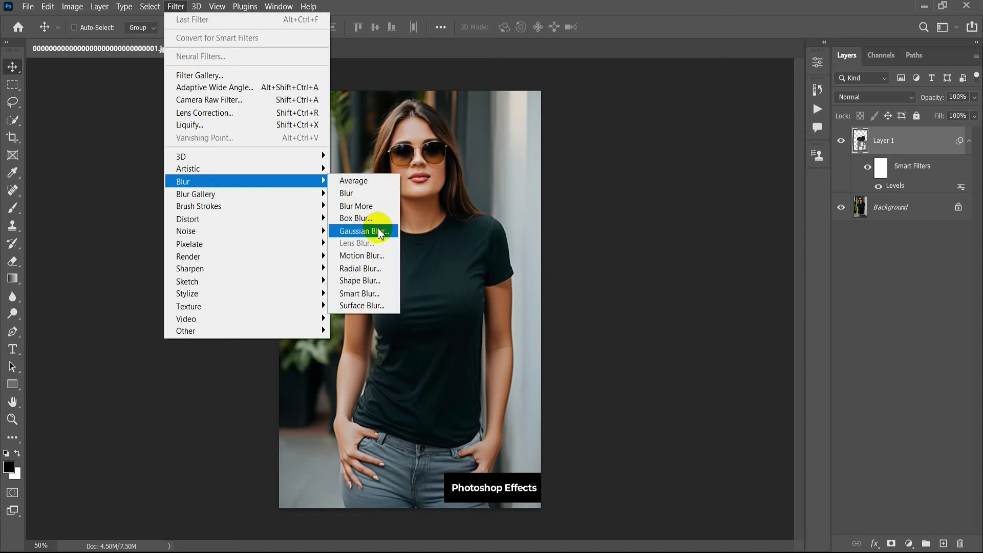
Add a Gaussian Blur smart filter with a 4.0-pixel radius to the shirt layer.
{"action": "left_click", "coordinate": [379, 231]}
{"action": "left_click", "coordinate": [594, 300]}
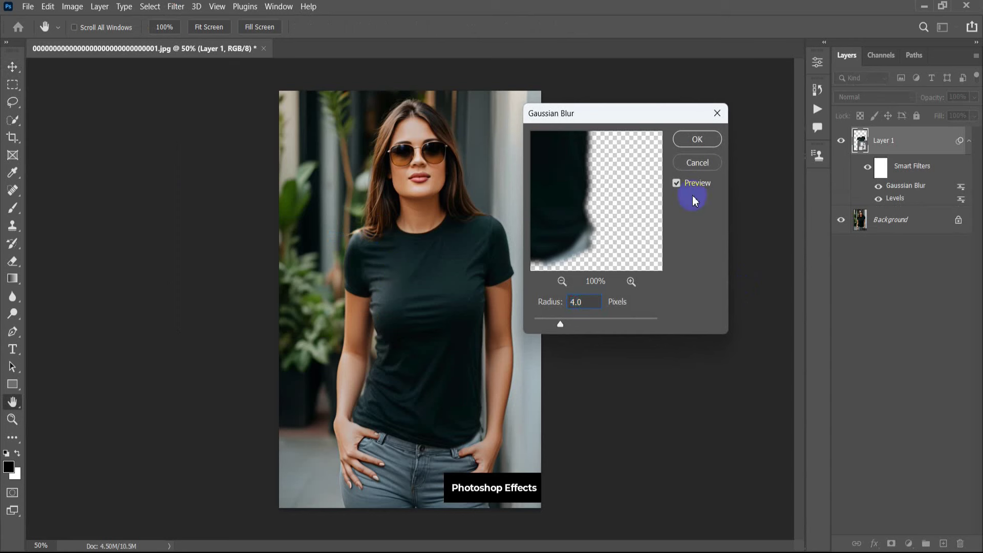
{"action": "left_click", "coordinate": [708, 147]}
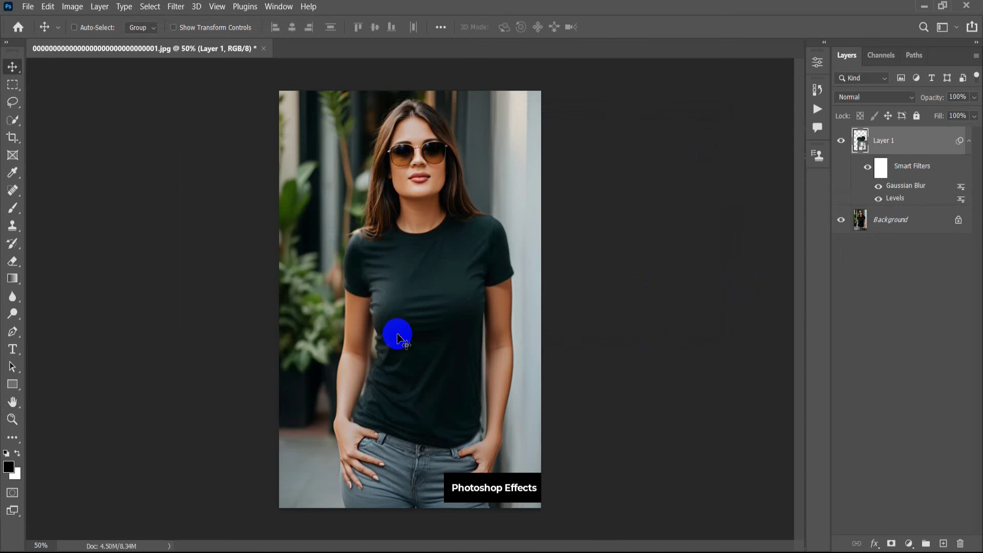
{"action": "left_click", "coordinate": [29, 7]}
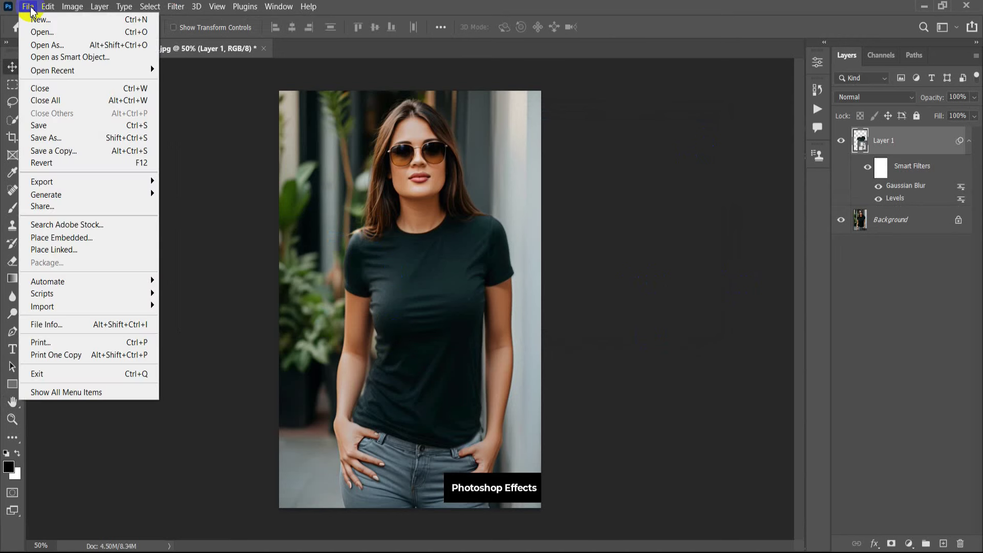
{"action": "left_click", "coordinate": [94, 139]}
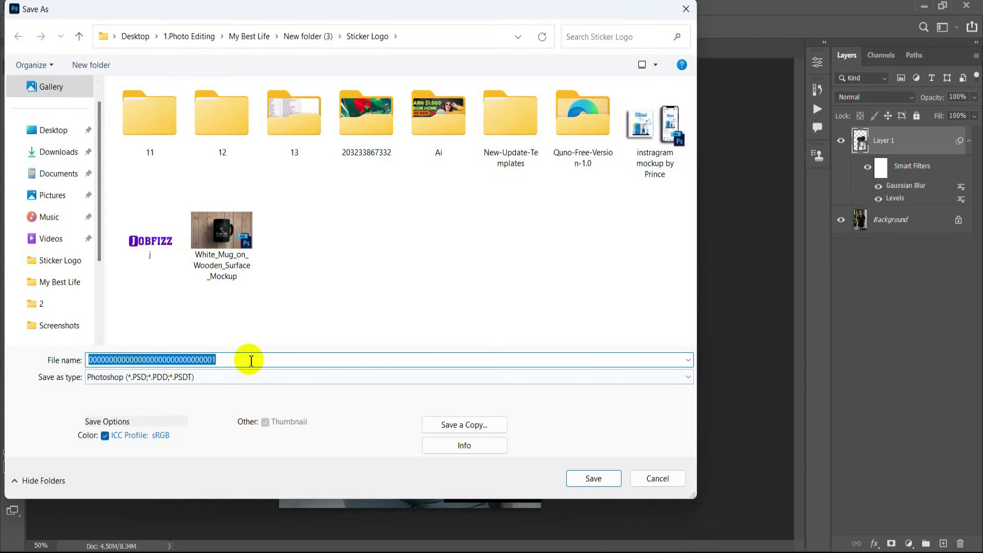
{"action": "left_click", "coordinate": [250, 360]}
{"action": "left_click_drag", "start_coordinate": [249, 360], "coordinate": [137, 368]}
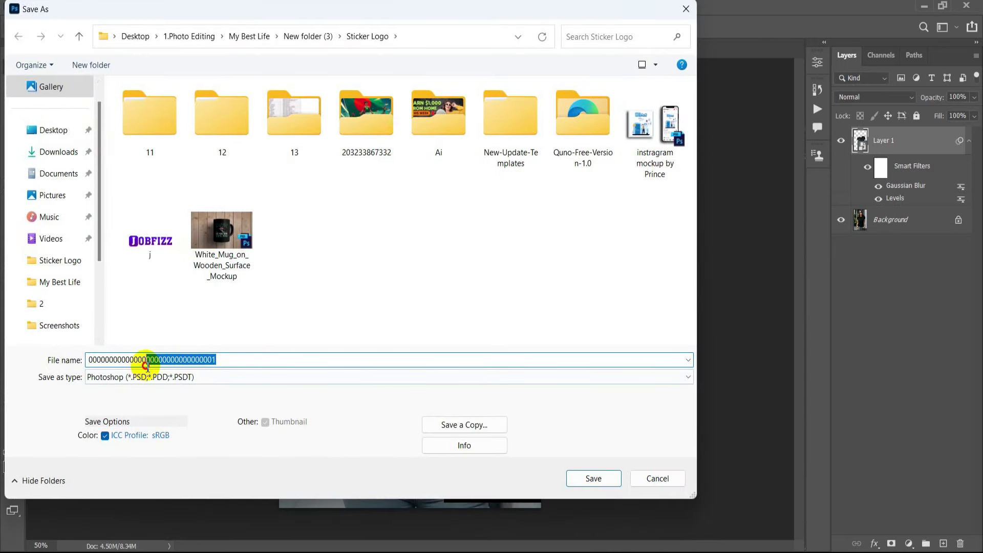
{"action": "type", "text": "1 tshirt mockup"}
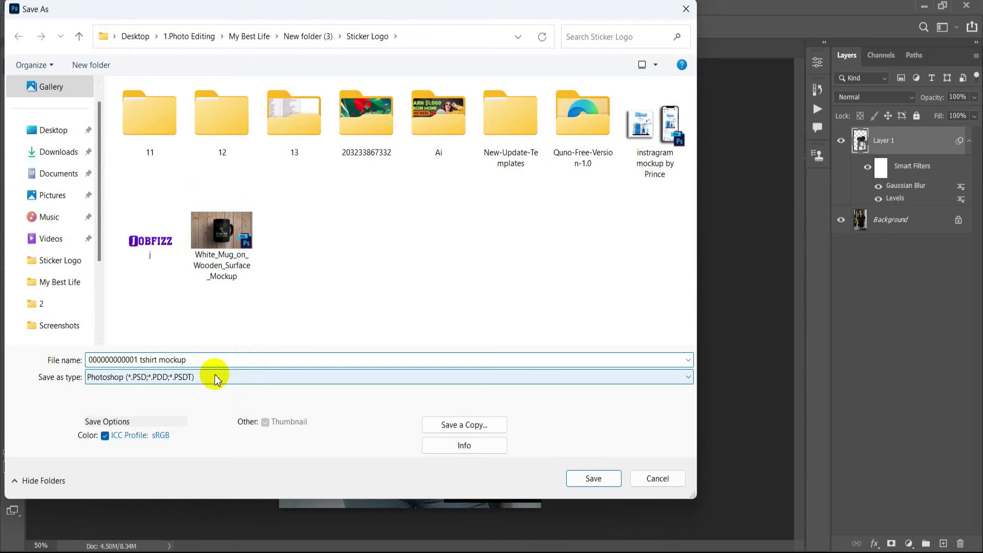
{"action": "left_click", "coordinate": [213, 378]}
{"action": "left_click", "coordinate": [212, 391]}
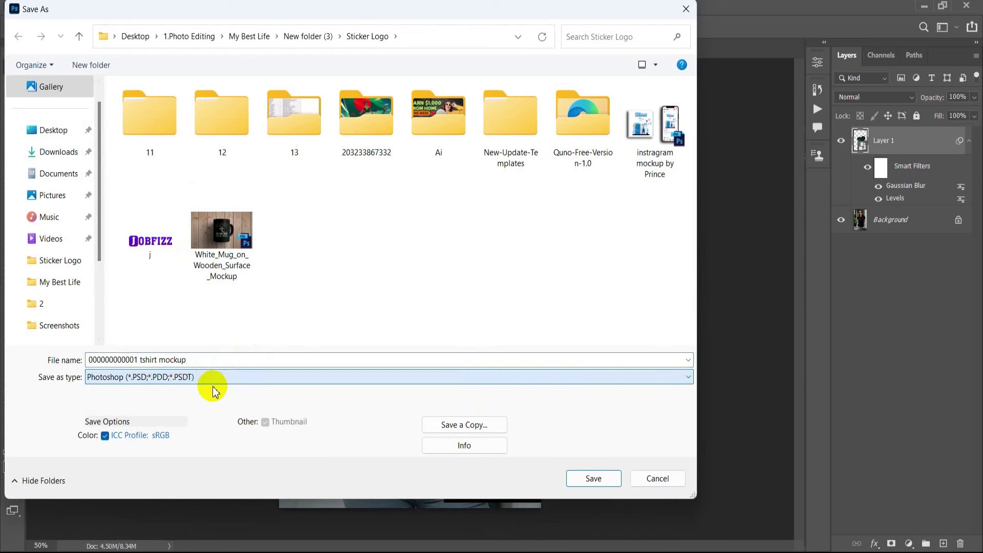
{"action": "left_click", "coordinate": [574, 479]}
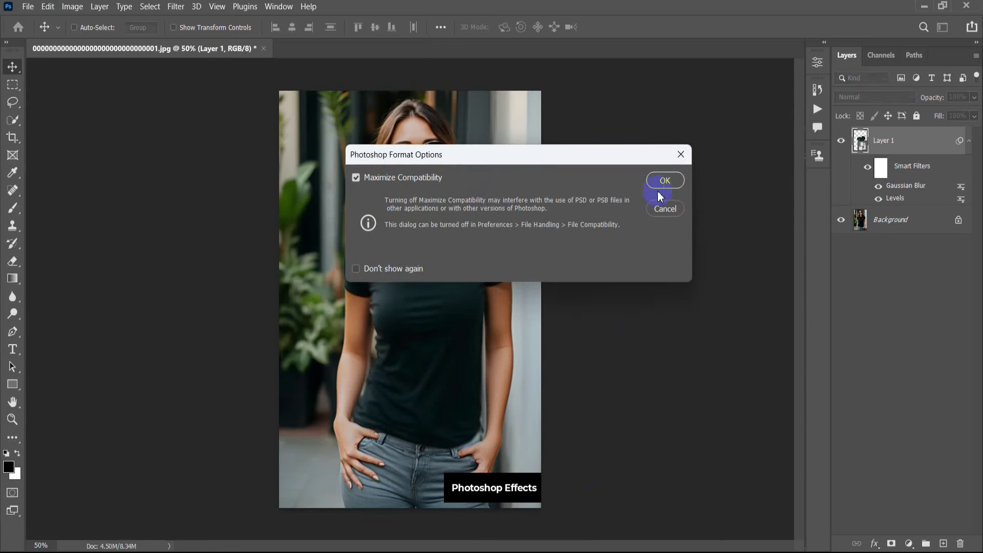
{"action": "left_click", "coordinate": [660, 185]}
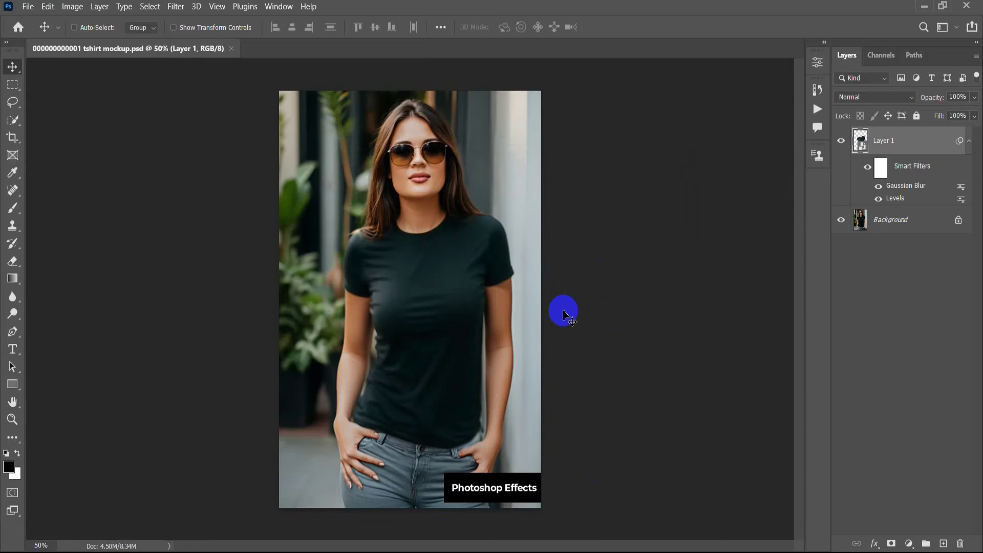
Draw a white-filled rectangle over the shirt with the Rectangle Tool.
{"action": "left_click", "coordinate": [19, 390]}
{"action": "left_click", "coordinate": [57, 384]}
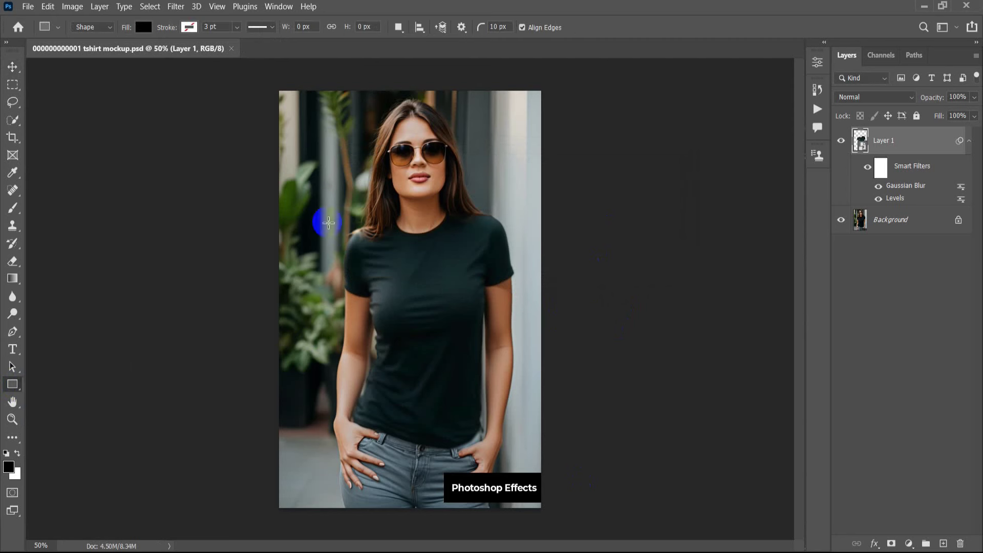
{"action": "left_click_drag", "start_coordinate": [309, 215], "coordinate": [527, 455]}
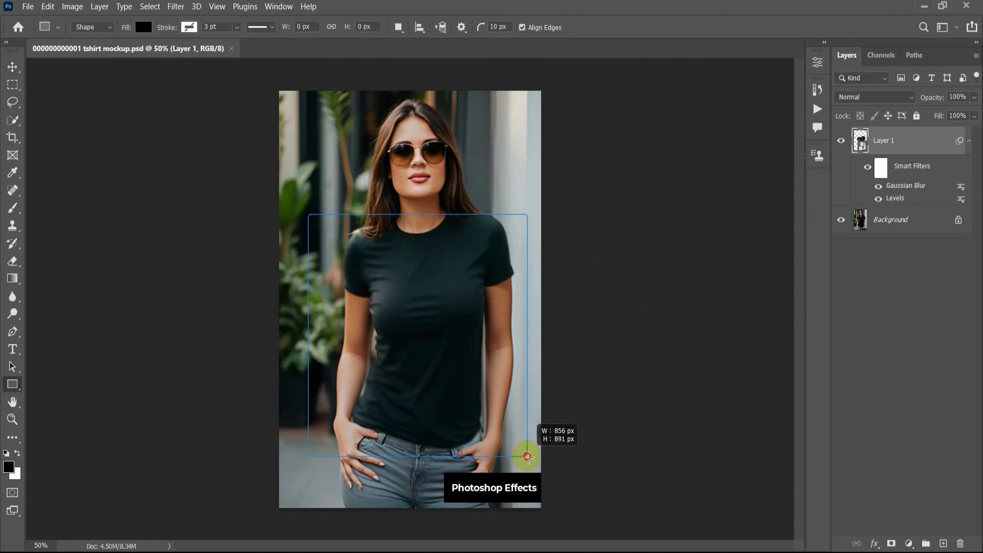
{"action": "left_click_drag", "start_coordinate": [526, 455], "coordinate": [527, 457]}
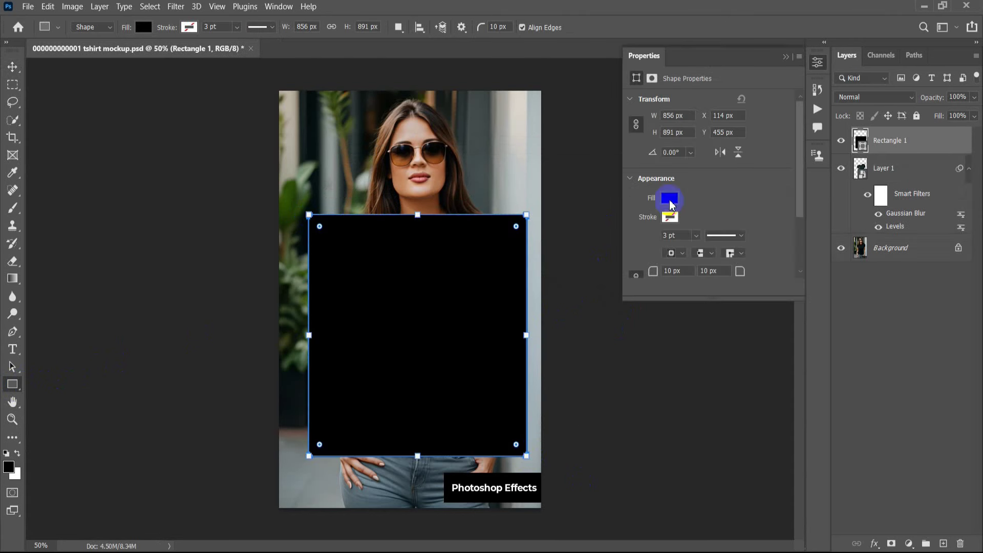
{"action": "left_click", "coordinate": [670, 200]}
{"action": "left_click", "coordinate": [673, 270]}
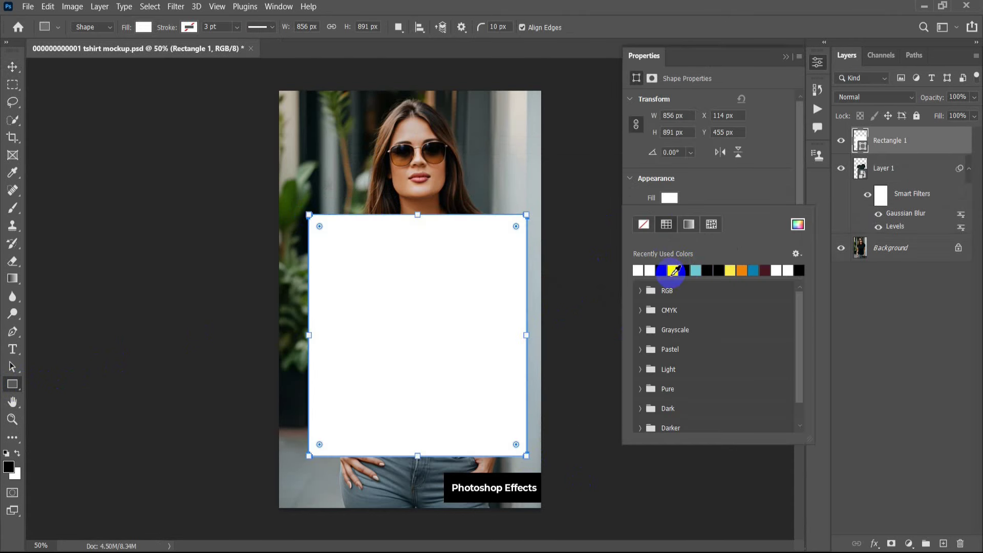
Enlarge the rectangle up to the neckline, then restore it to 100% opacity.
{"action": "left_click", "coordinate": [12, 66]}
{"action": "left_click", "coordinate": [974, 98]}
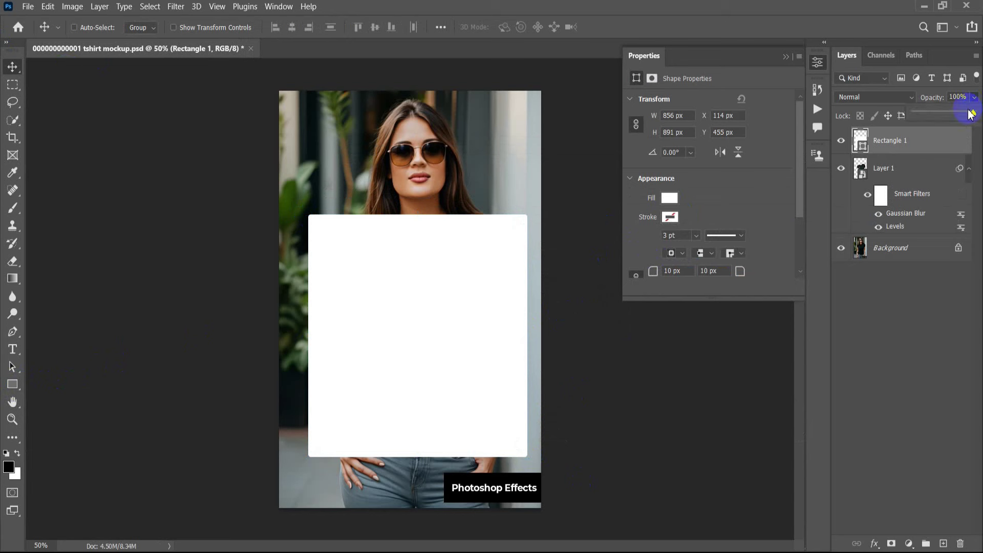
{"action": "left_click", "coordinate": [786, 56]}
{"action": "key", "text": "ctrl+t"}
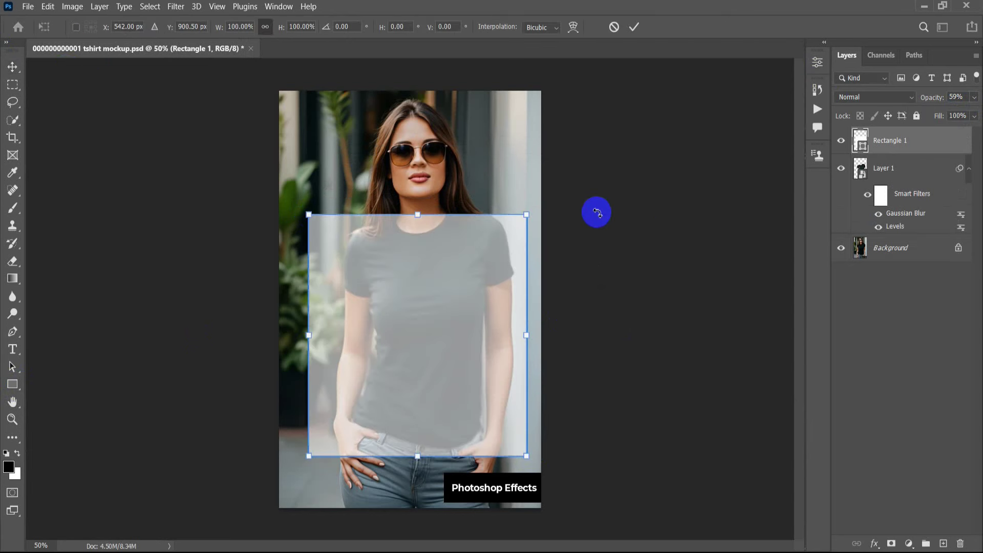
{"action": "left_click_drag", "start_coordinate": [420, 214], "coordinate": [424, 202]}
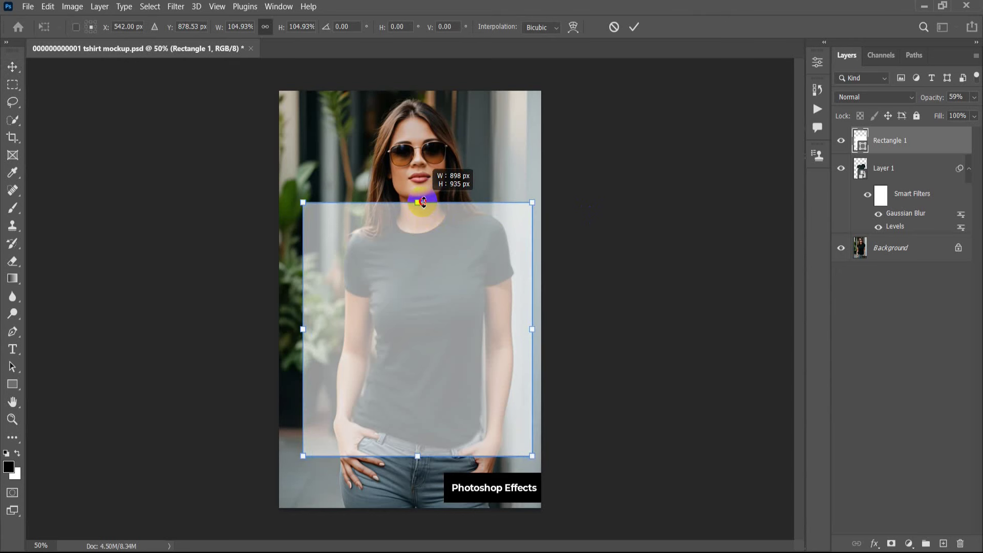
{"action": "left_click", "coordinate": [634, 26]}
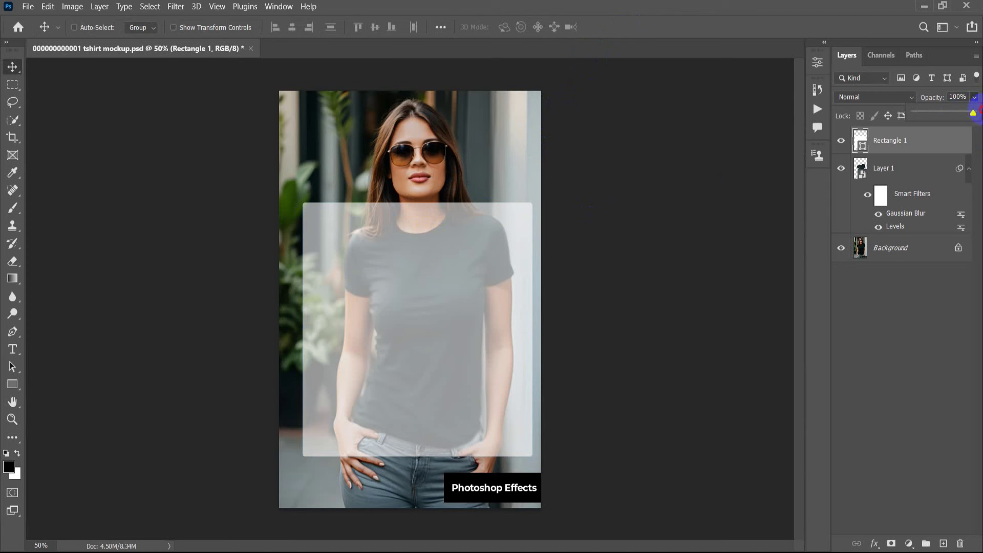
{"action": "left_click_drag", "start_coordinate": [974, 104], "coordinate": [979, 114]}
Convert Rectangle 1 to a smart object and open its contents for editing.
{"action": "right_click", "coordinate": [924, 152]}
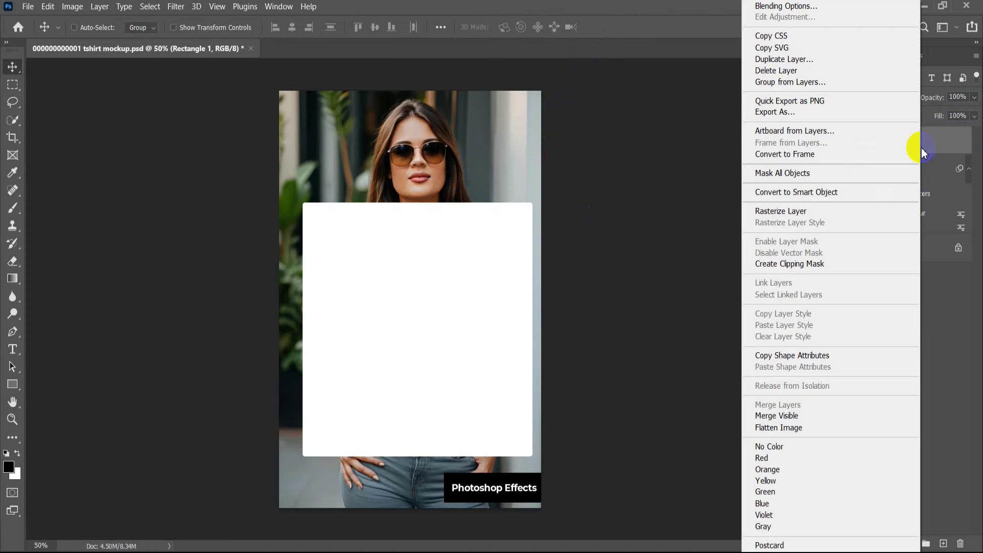
{"action": "left_click", "coordinate": [796, 197]}
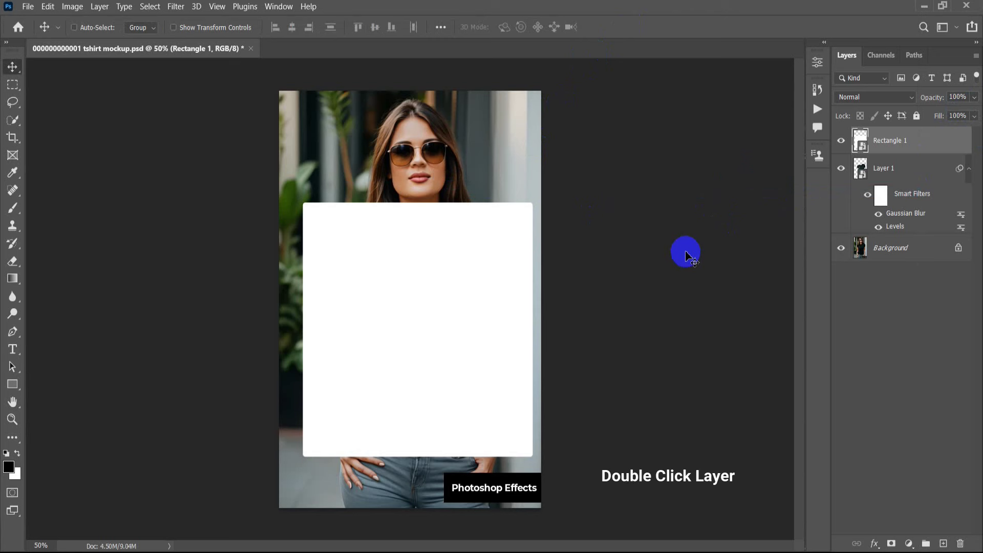
{"action": "double_click", "coordinate": [862, 141]}
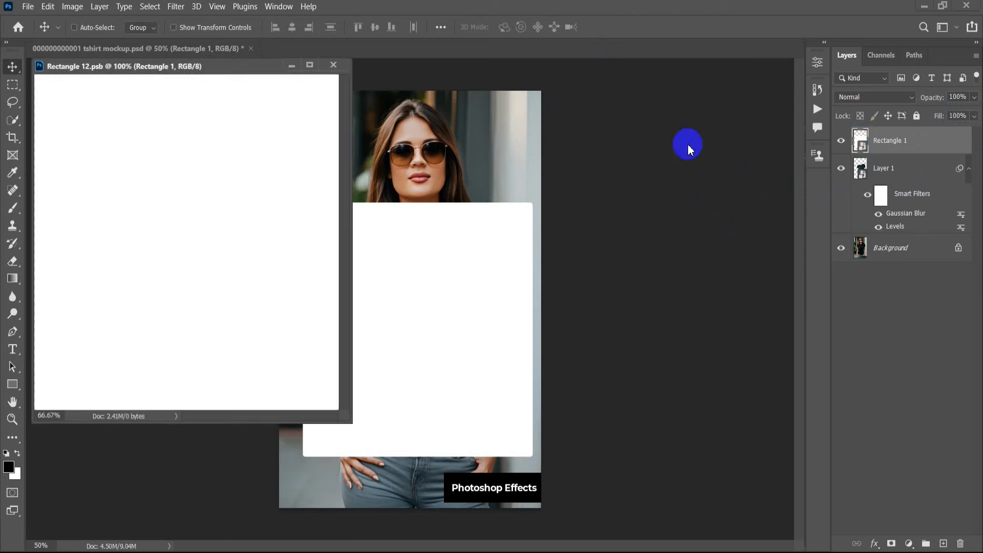
{"action": "left_click_drag", "start_coordinate": [246, 66], "coordinate": [375, 52]}
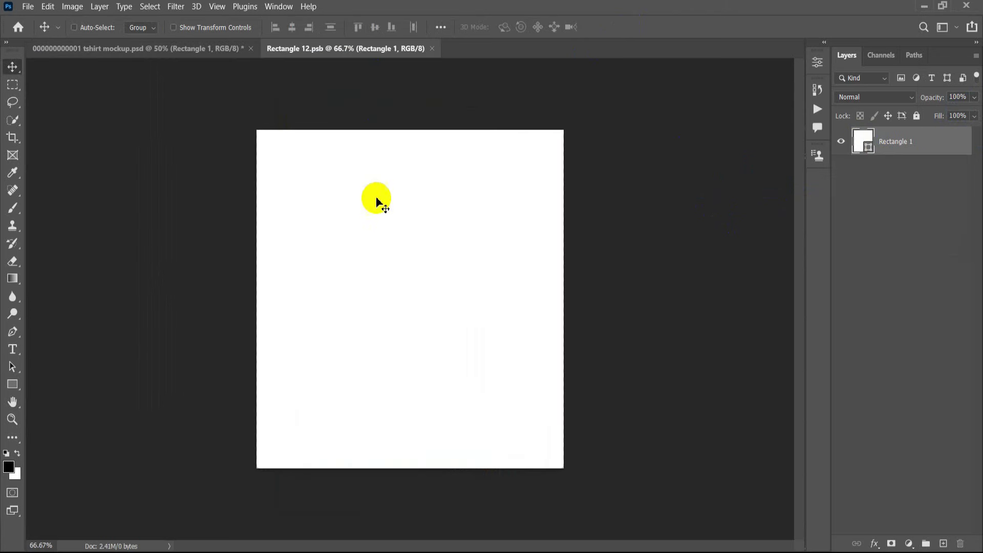
Place the linked cat pattern, scale it to cover the canvas, and save the contents.
{"action": "left_click", "coordinate": [28, 6]}
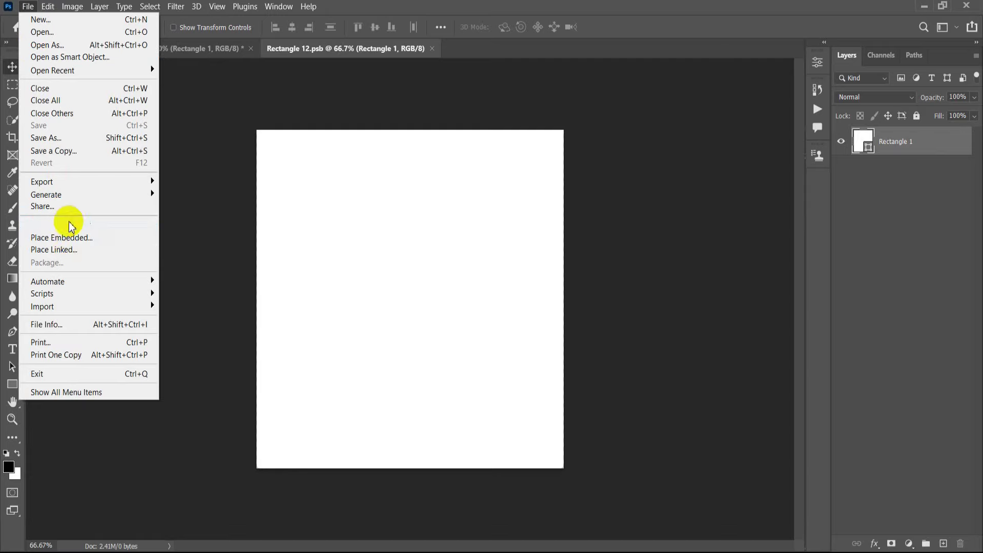
{"action": "left_click", "coordinate": [65, 249]}
{"action": "double_click", "coordinate": [149, 215]}
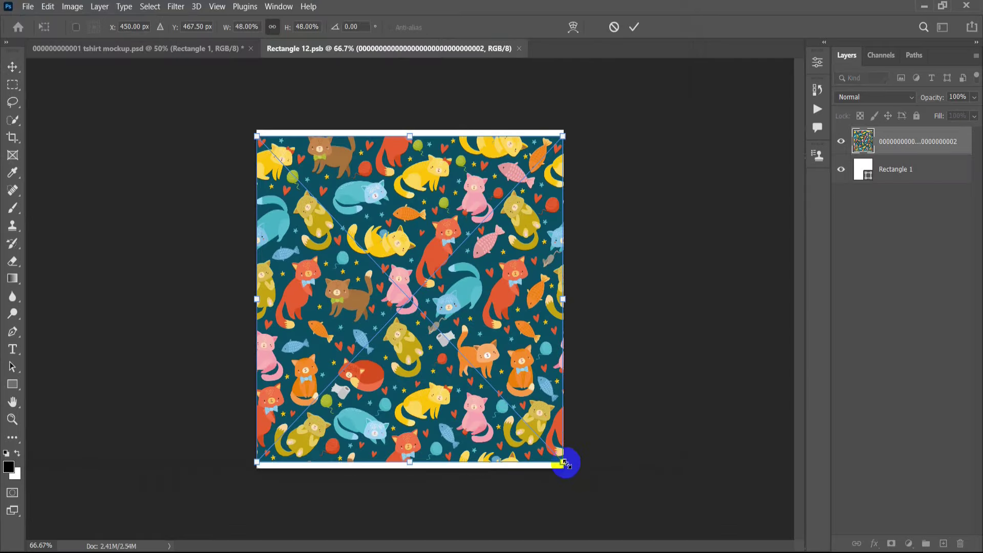
{"action": "left_click_drag", "start_coordinate": [565, 464], "coordinate": [595, 501]}
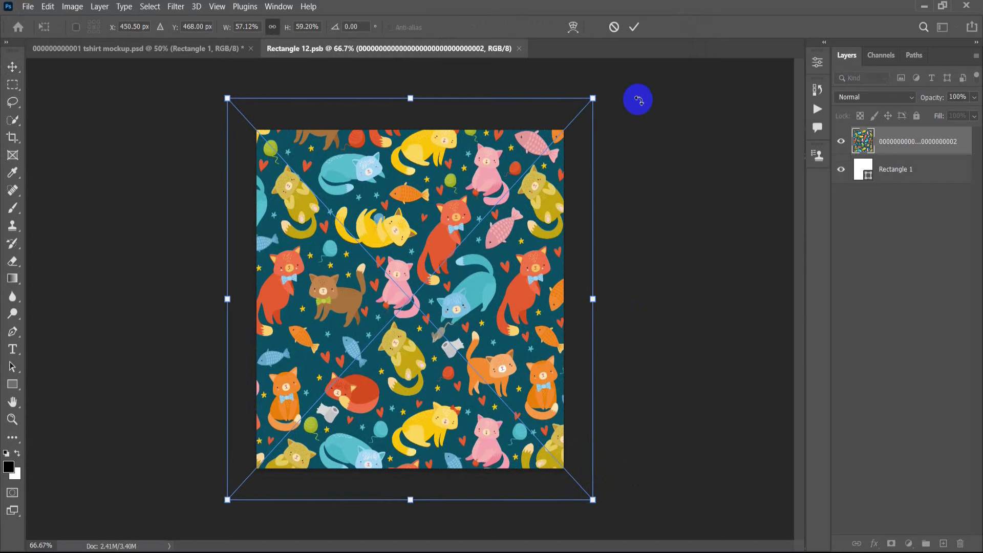
{"action": "left_click", "coordinate": [634, 28]}
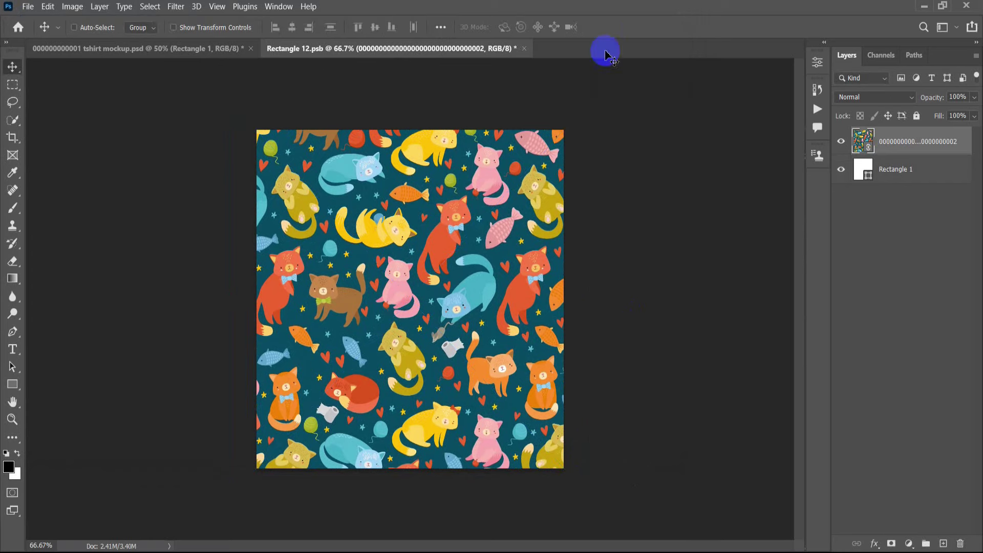
{"action": "left_click", "coordinate": [28, 7]}
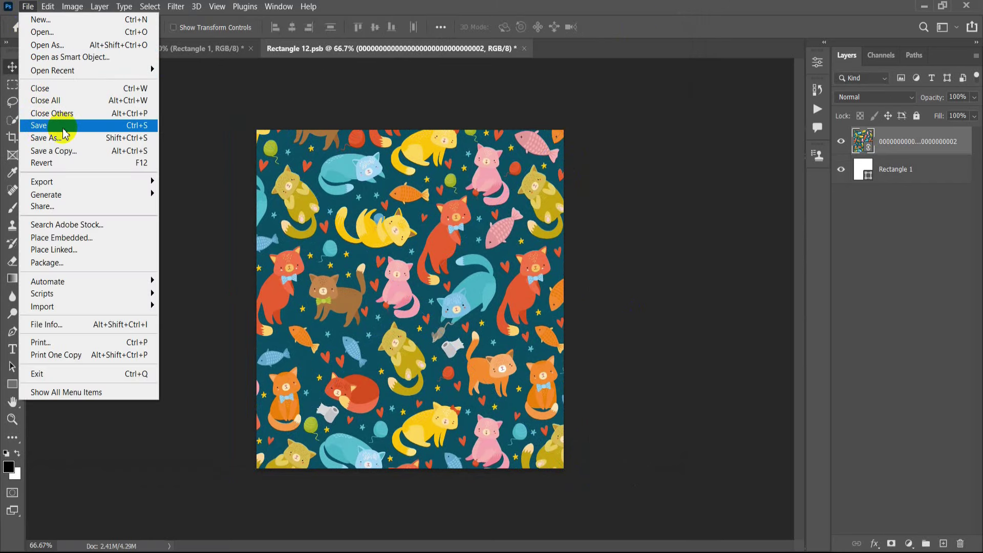
{"action": "left_click", "coordinate": [63, 128]}
{"action": "left_click", "coordinate": [203, 49]}
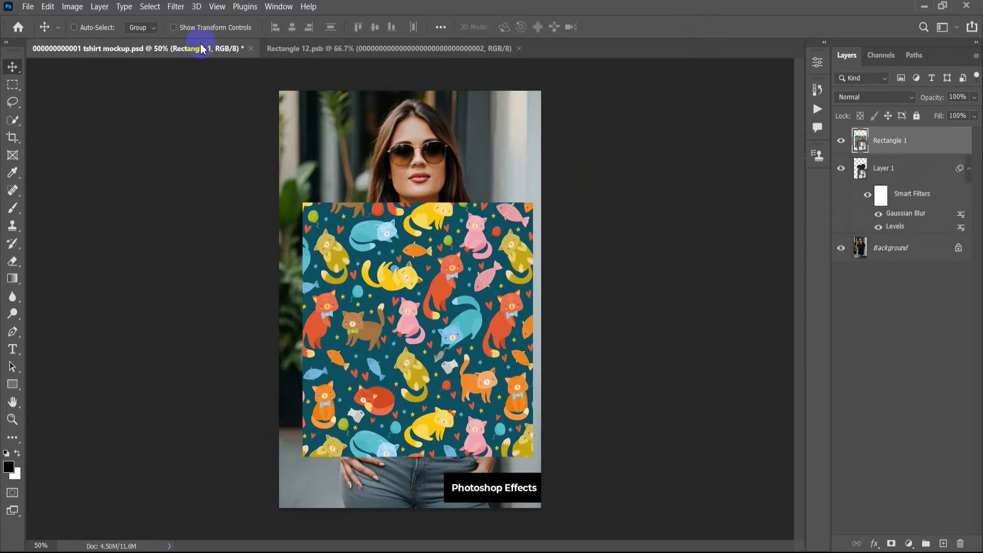
Make Rectangle 1 a clipping mask on the shirt and set its blend mode to Linear Dodge (Add).
{"action": "right_click", "coordinate": [927, 149]}
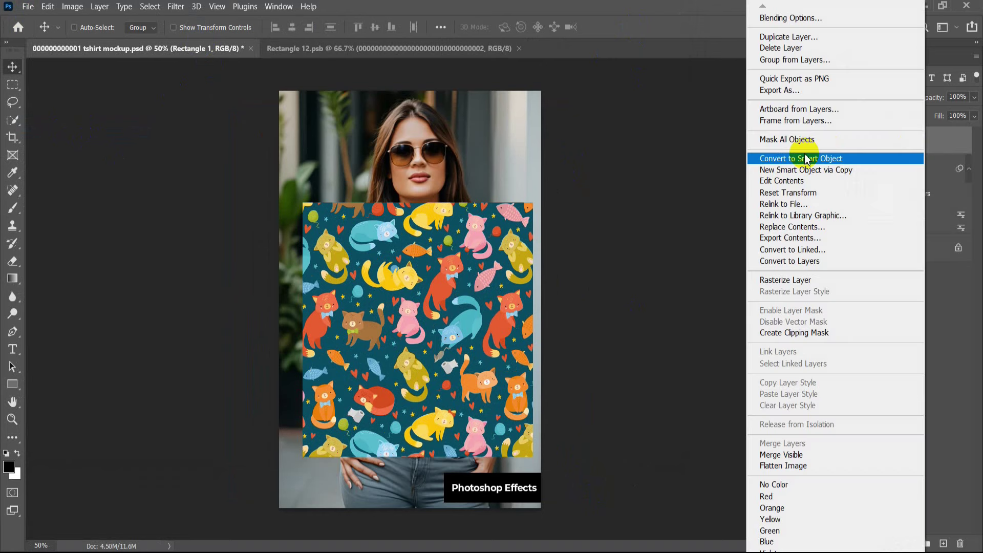
{"action": "left_click", "coordinate": [790, 333]}
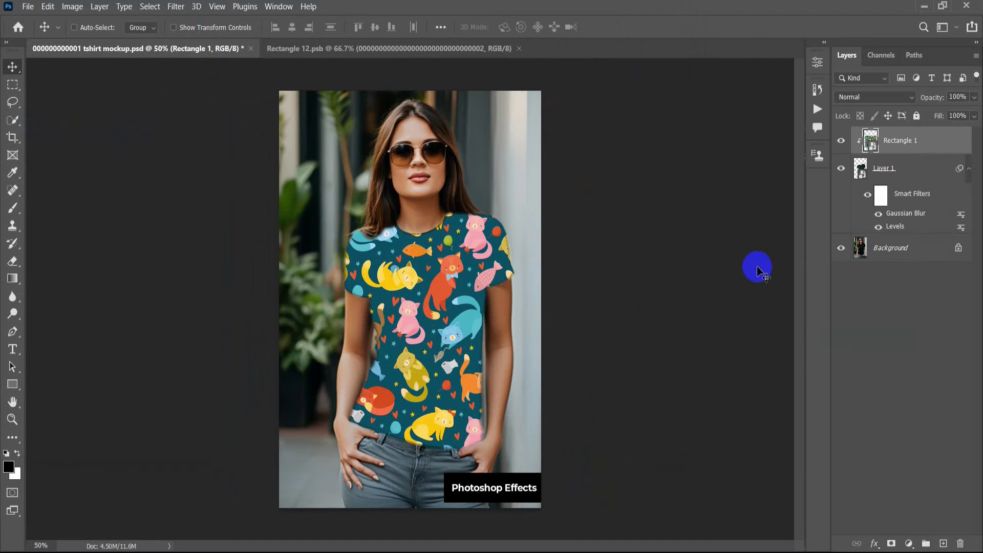
{"action": "left_click", "coordinate": [854, 101]}
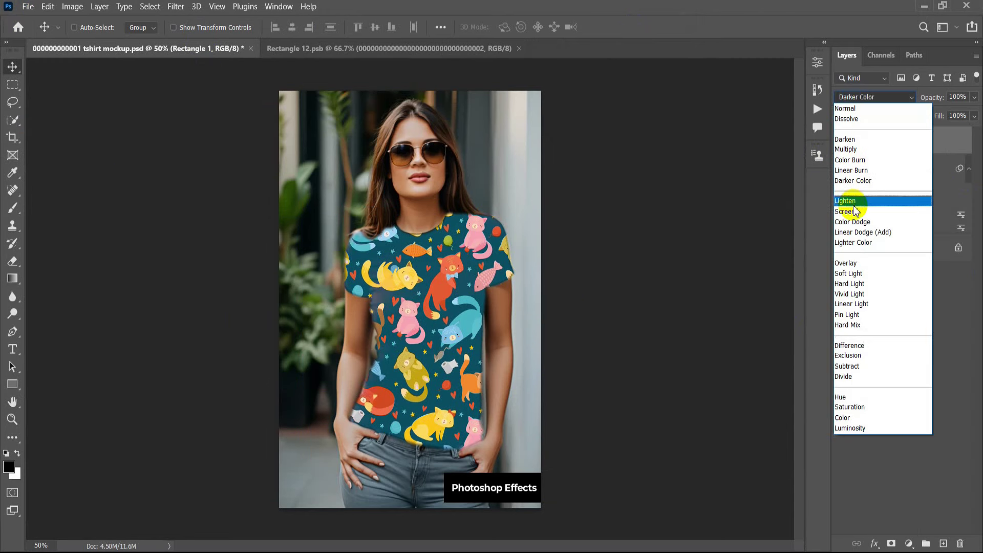
{"action": "left_click", "coordinate": [870, 232]}
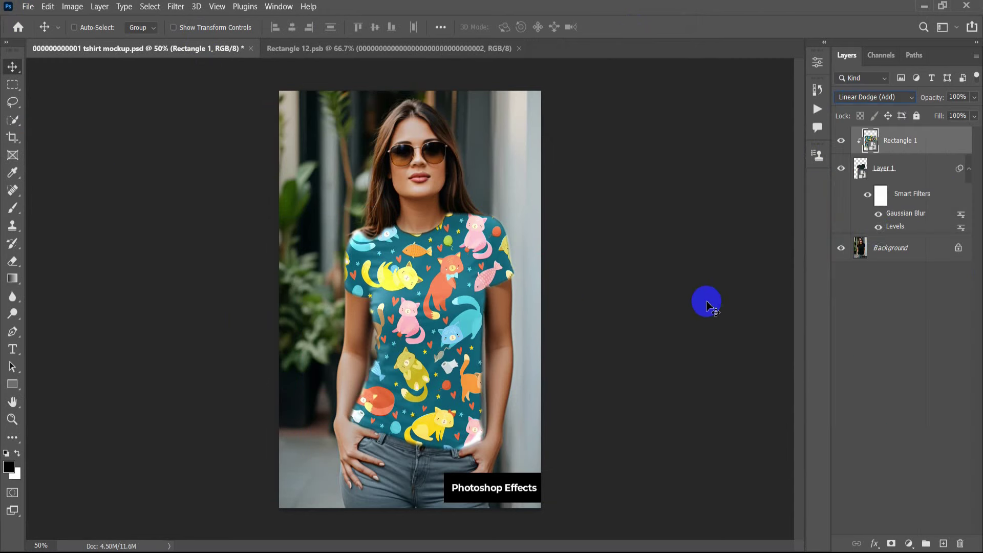
{"action": "left_click", "coordinate": [176, 8]}
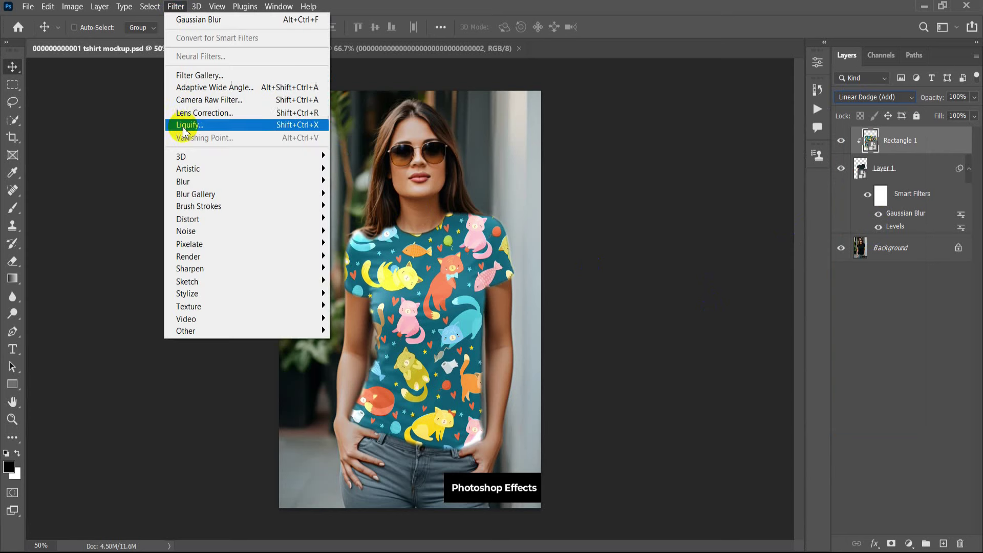
{"action": "mouse_move", "coordinate": [187, 219]}
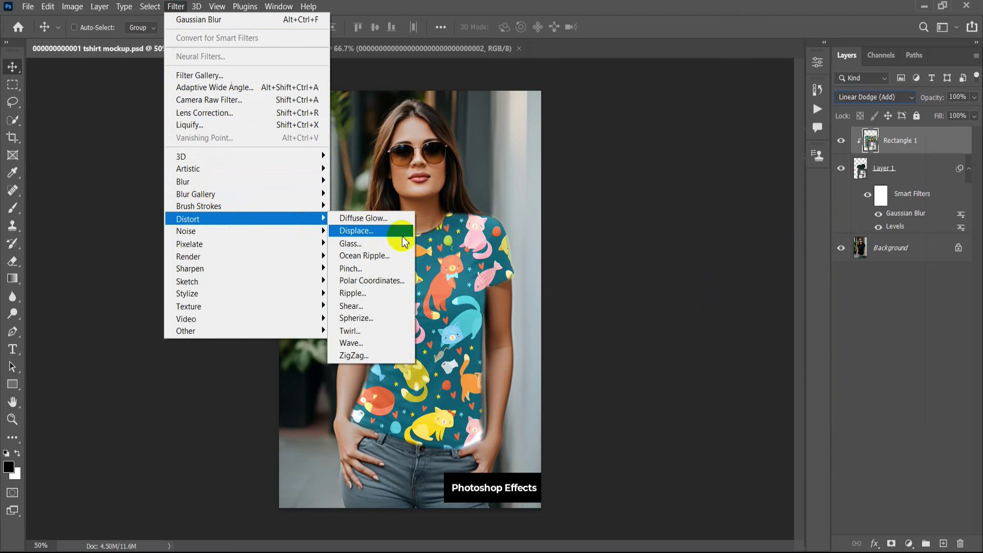
Apply a 50/50 Displace filter mapped from the tshirt mockup PSD to the cat pattern.
{"action": "left_click", "coordinate": [404, 241]}
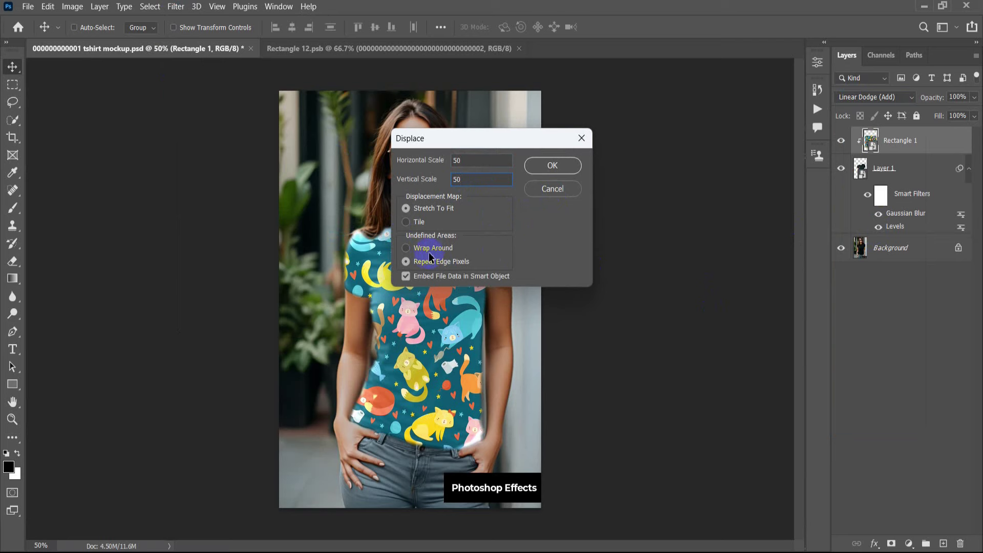
{"action": "left_click", "coordinate": [561, 166]}
{"action": "left_click", "coordinate": [661, 132]}
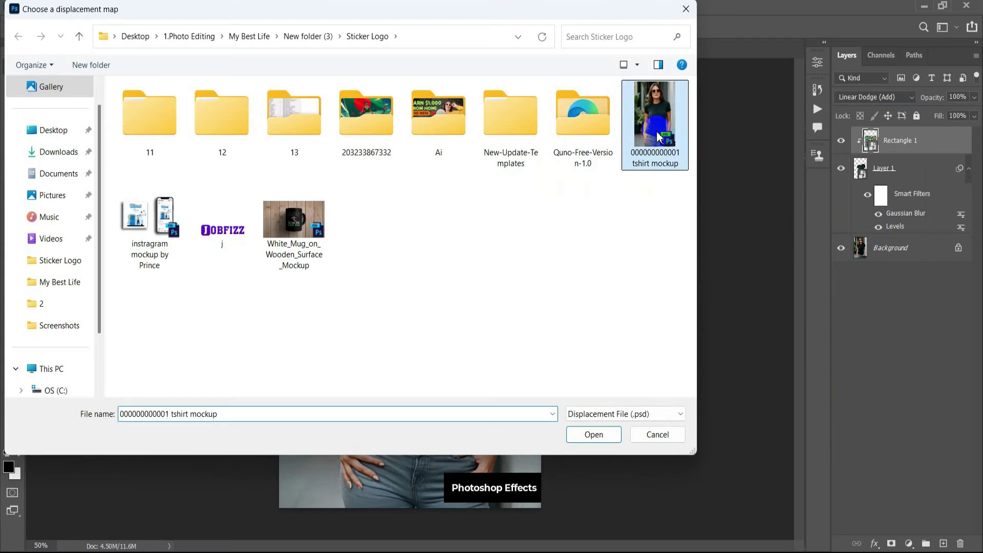
{"action": "left_click", "coordinate": [594, 434]}
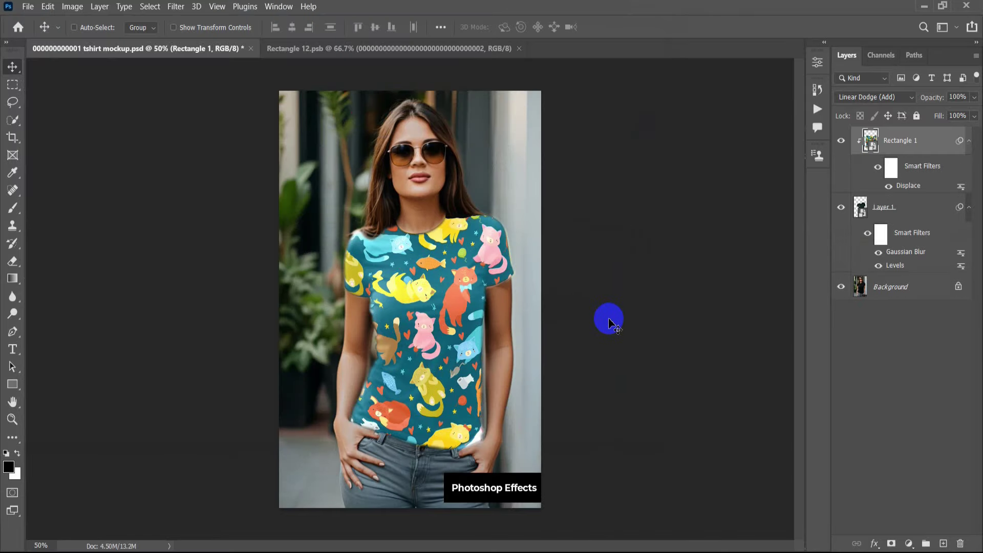
{"action": "left_click", "coordinate": [875, 545]}
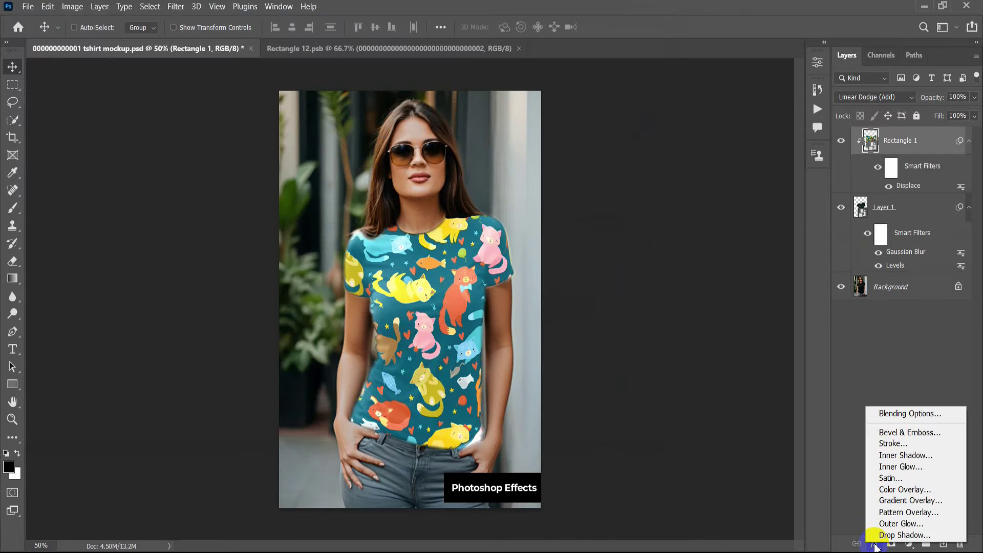
Split the Blending Options Underlying Layer black slider to about 20–26 on the cat-pattern layer.
{"action": "left_click", "coordinate": [898, 415]}
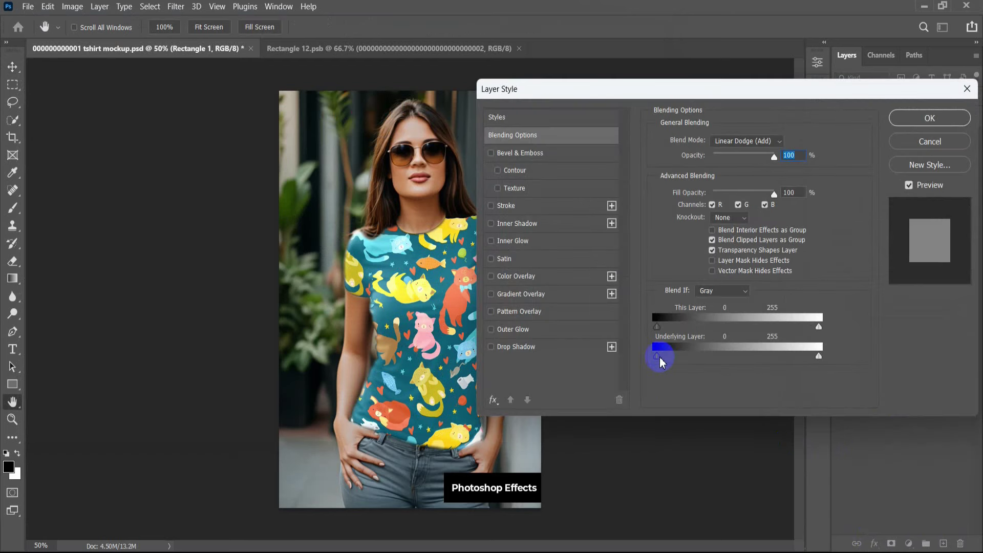
{"action": "left_click_drag", "start_coordinate": [660, 361], "coordinate": [673, 357]}
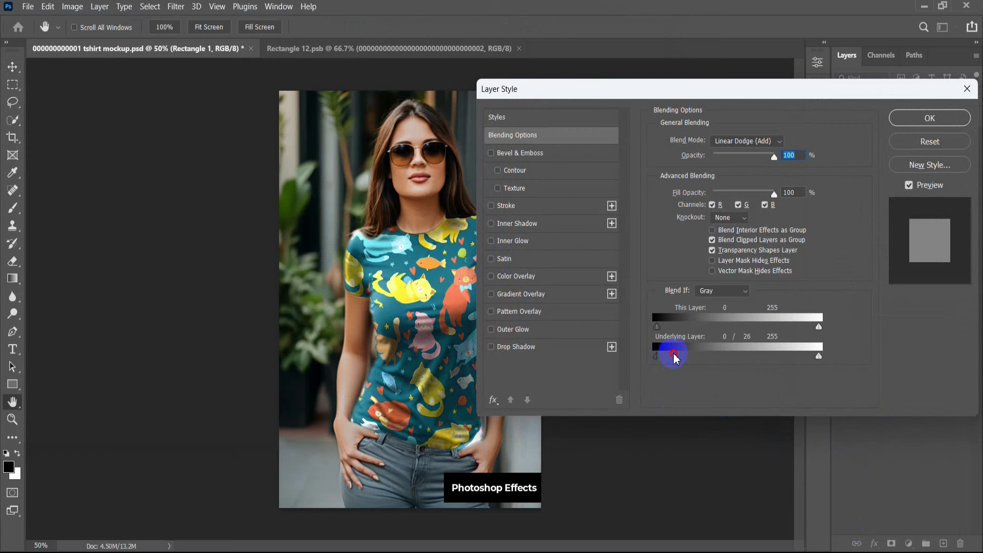
{"action": "left_click_drag", "start_coordinate": [672, 355], "coordinate": [674, 357]}
{"action": "left_click", "coordinate": [901, 123]}
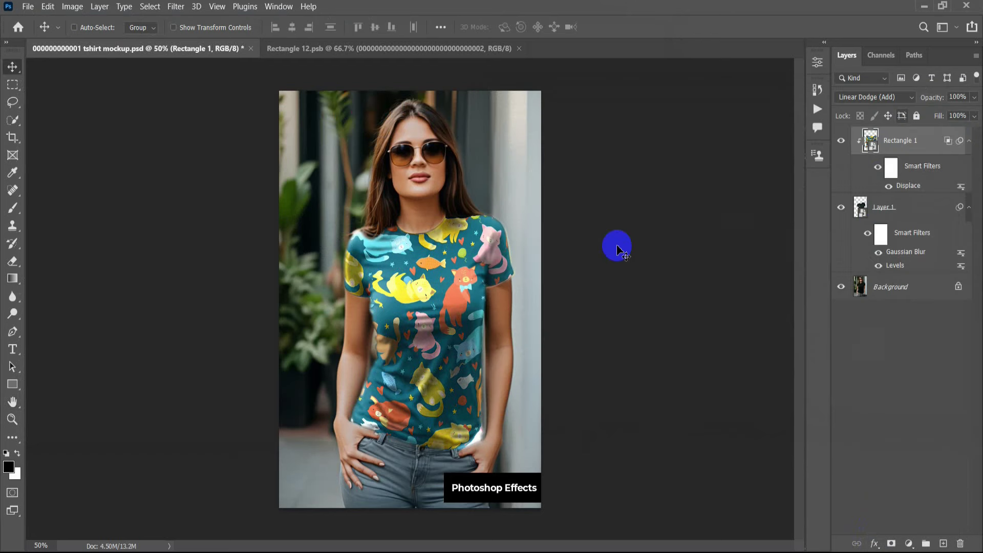